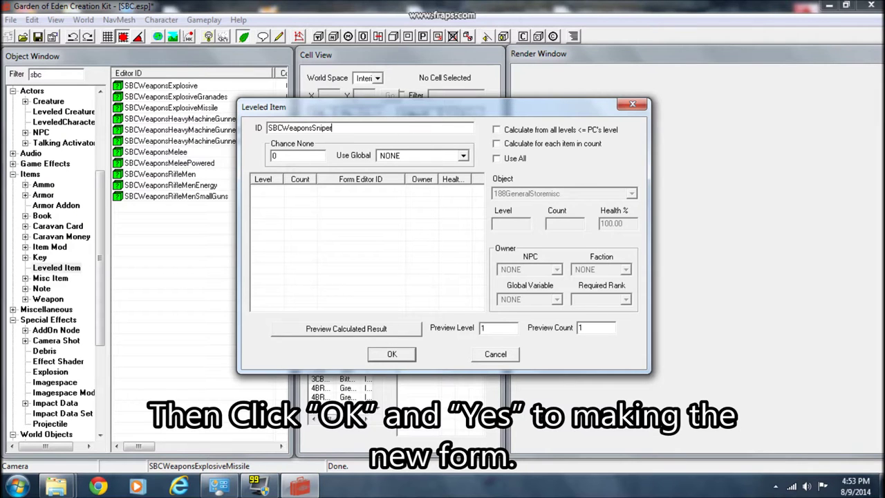
Step: Filter the leveled items by withammosn and add WithAmmoSniperRifleLoot to the SBCWeaponsSniper leveled list
left_click(41, 74)
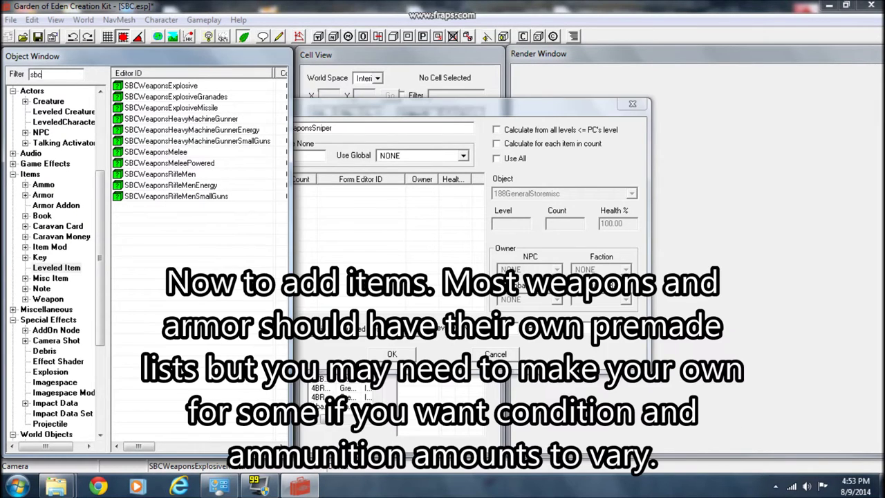
type("withammo")
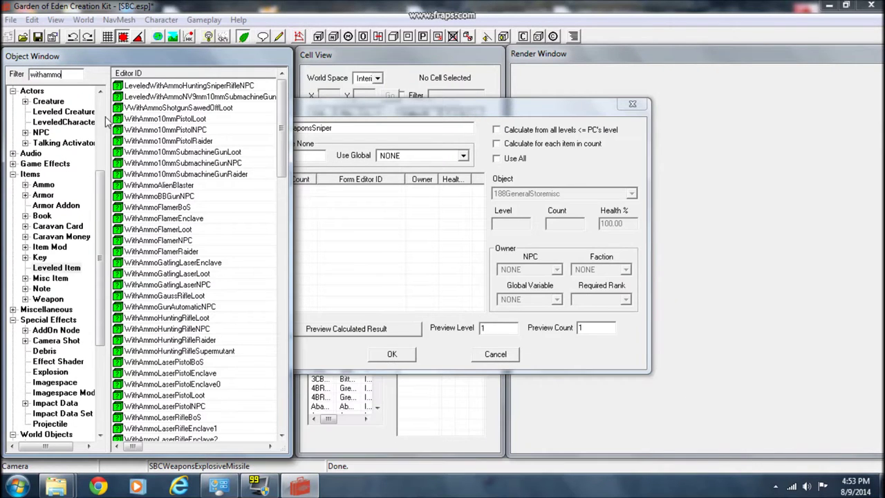
type("sn")
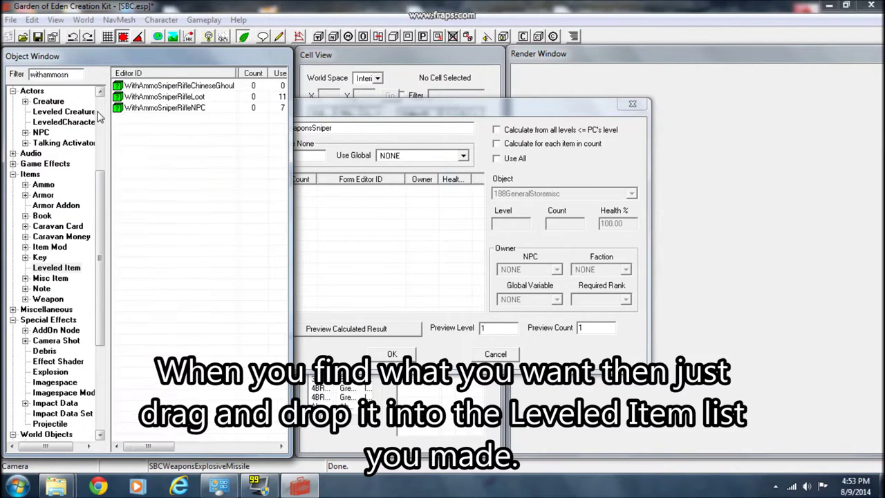
left_click_drag(165, 96, 349, 236)
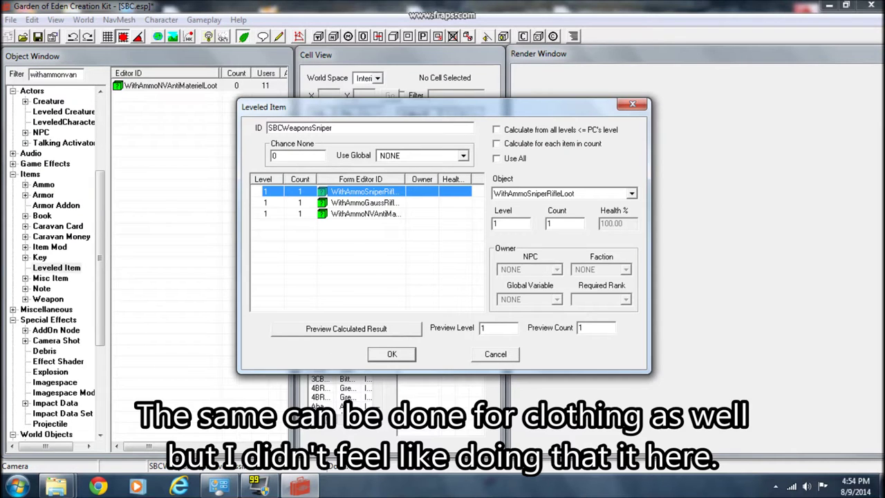
Step: Preview the calculated result of the SBCWeaponsSniper leveled list and save the list as a new form
left_click(385, 335)
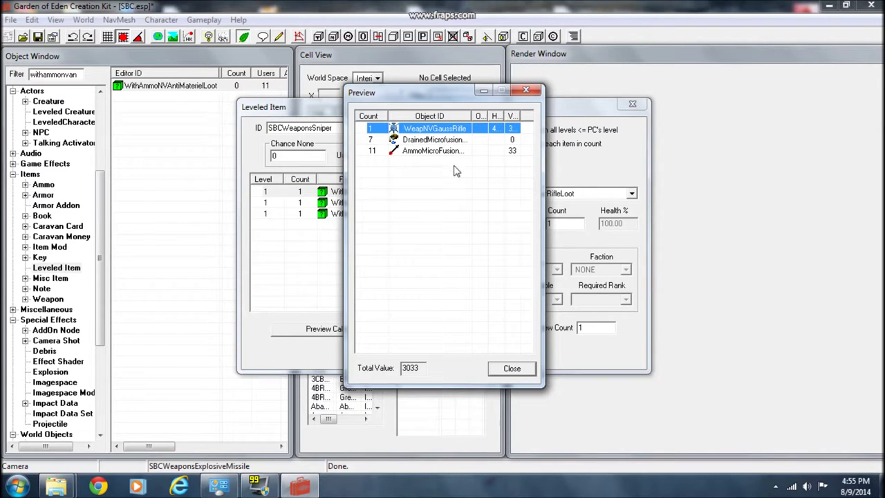
left_click(512, 368)
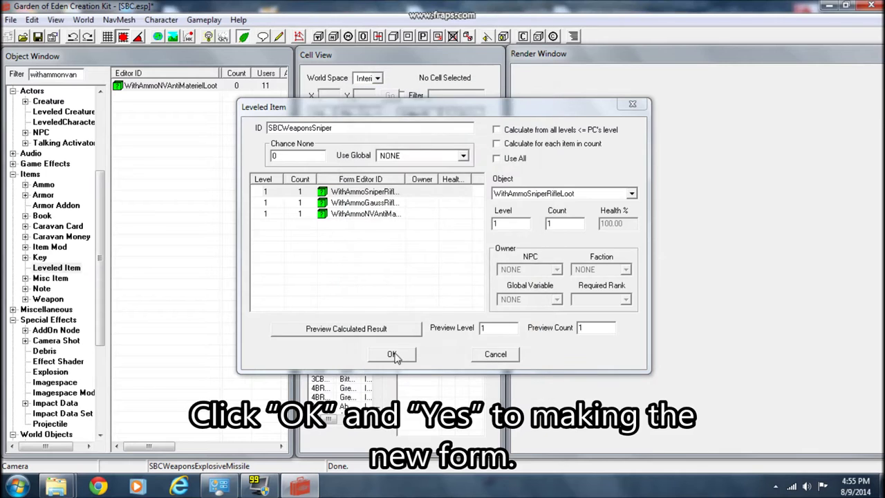
left_click(392, 354)
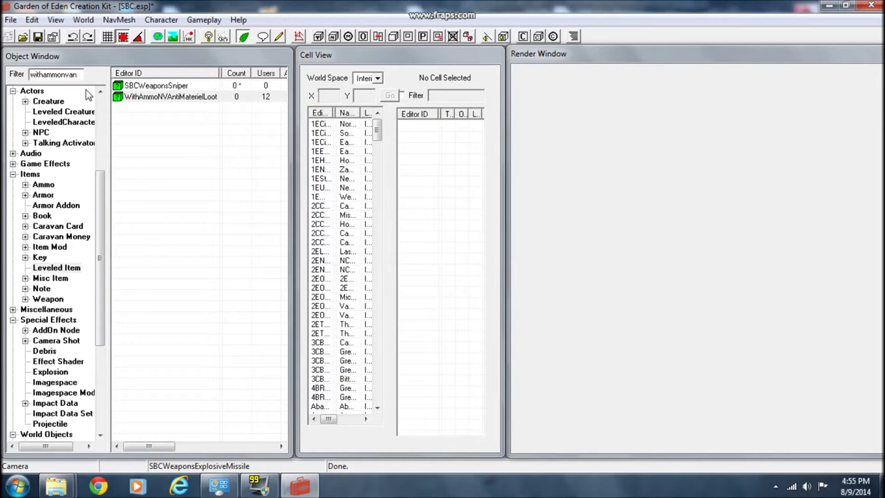
Step: Filter the NPCs by sbc and open the inventory of SBCTrooperSniper
double_click(53, 74)
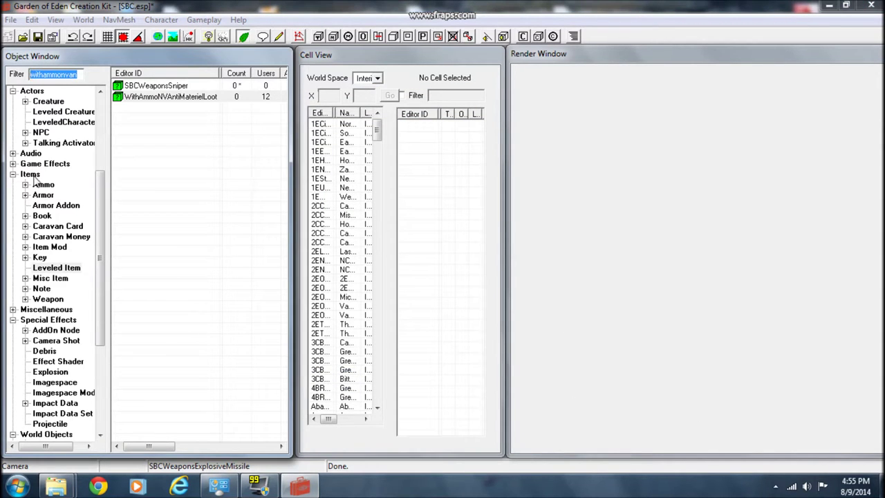
left_click(41, 133)
double_click(55, 74)
type("sbc")
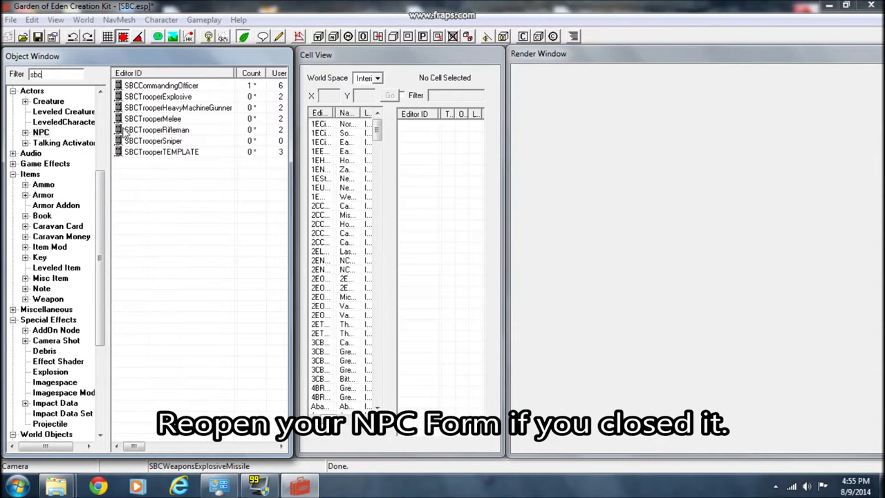
double_click(164, 142)
left_click(503, 97)
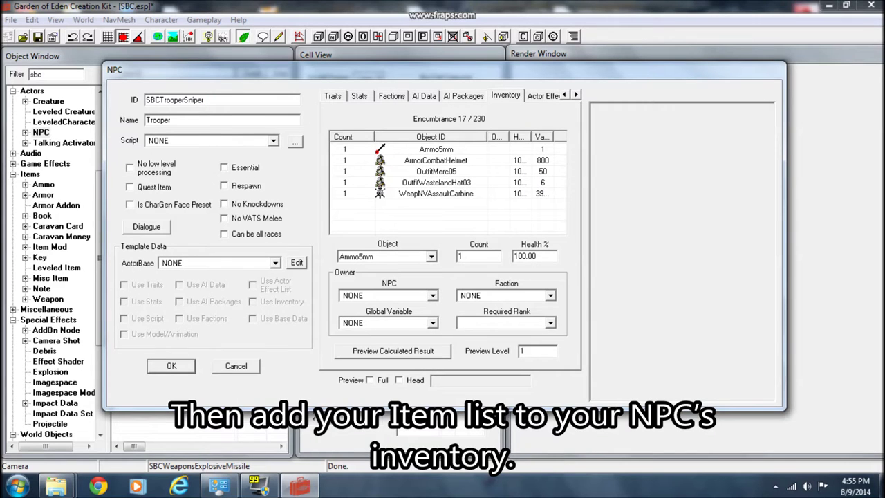
Step: Delete Ammo5mm, ArmorCombatHelmet, OutfitWastelandHat03, OutfitMerc05 and WeapNVAssaultCarbine from SBCTrooperSniper's inventory
right_click(450, 150)
left_click(450, 171)
right_click(449, 149)
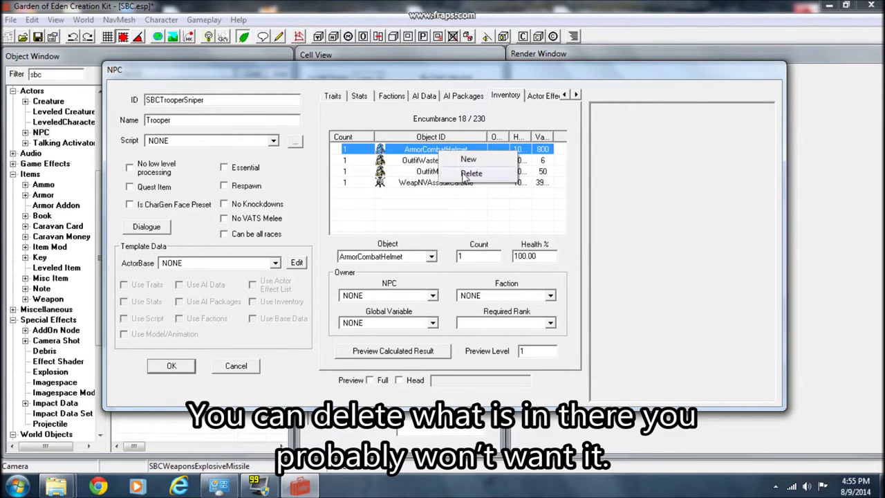
left_click(457, 171)
right_click(462, 149)
left_click(471, 171)
right_click(450, 149)
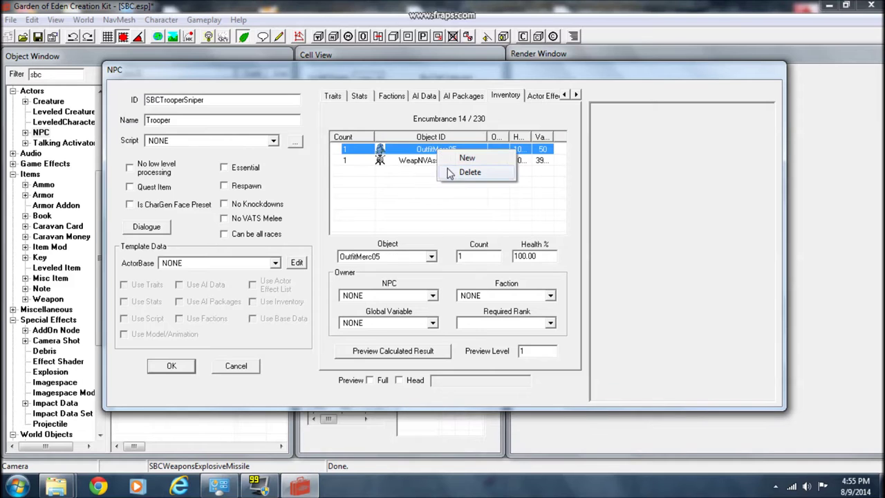
left_click(462, 170)
right_click(436, 149)
left_click(465, 171)
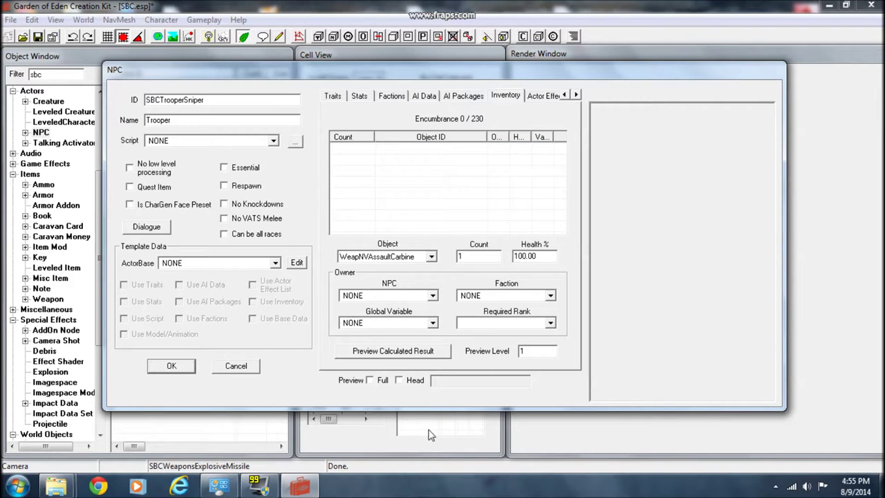
Step: Add the SBCWeaponsSniper leveled item and the ChineseStealthArmor, found with the filter stealth, to SBCTrooperSniper's inventory
left_click(49, 269)
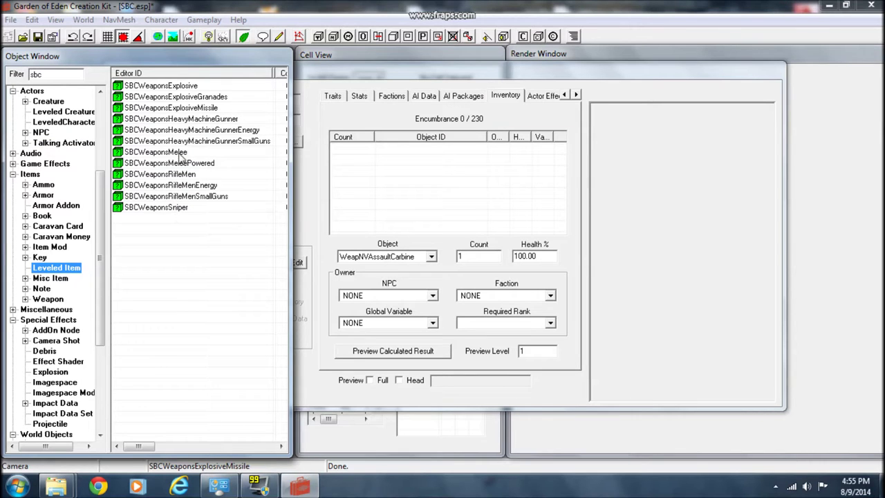
left_click_drag(177, 208, 389, 191)
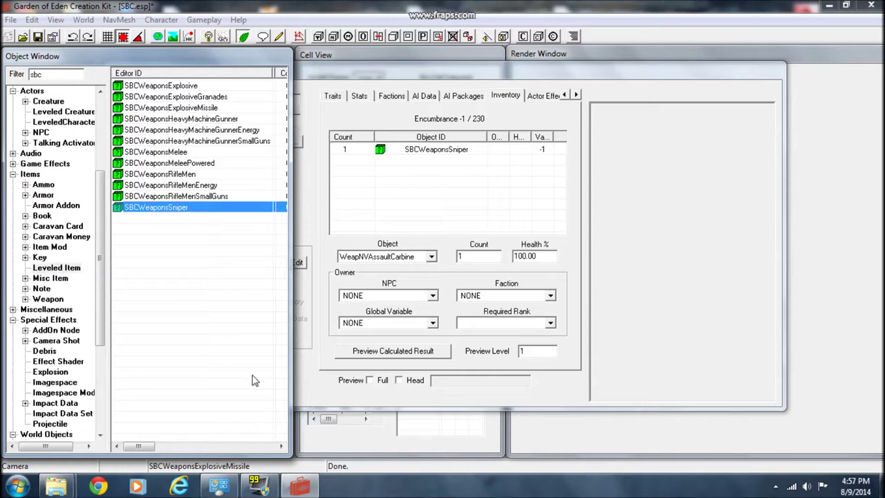
left_click(53, 74)
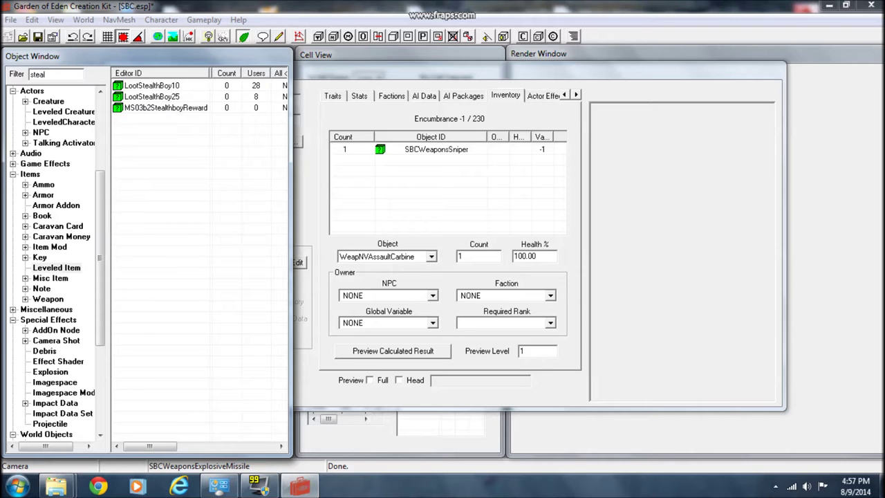
left_click(43, 195)
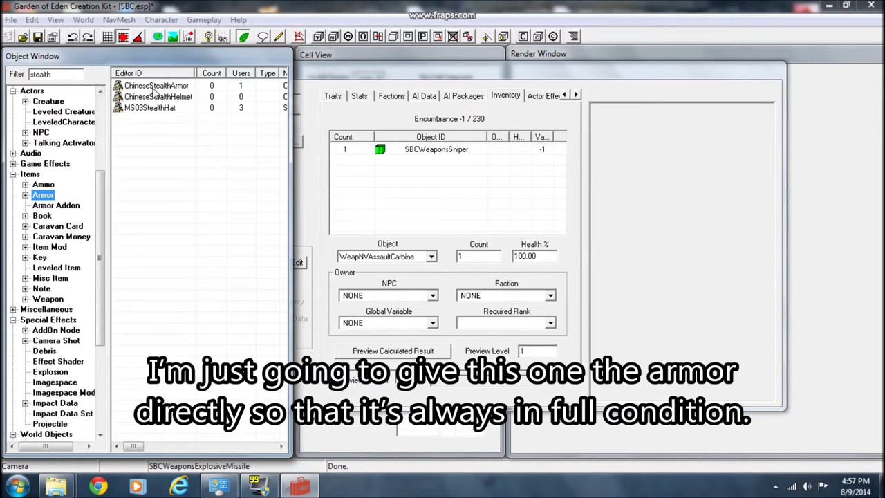
right_click(153, 85)
left_click(196, 139)
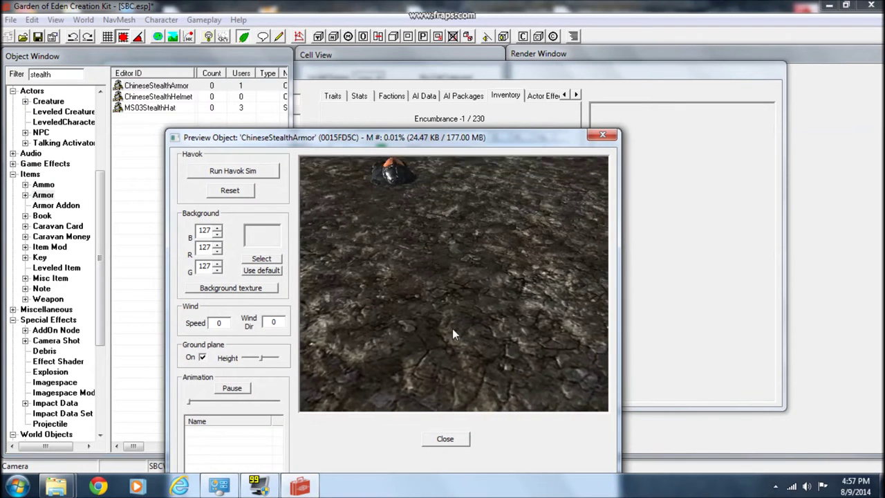
left_click(600, 135)
left_click_drag(180, 90, 401, 202)
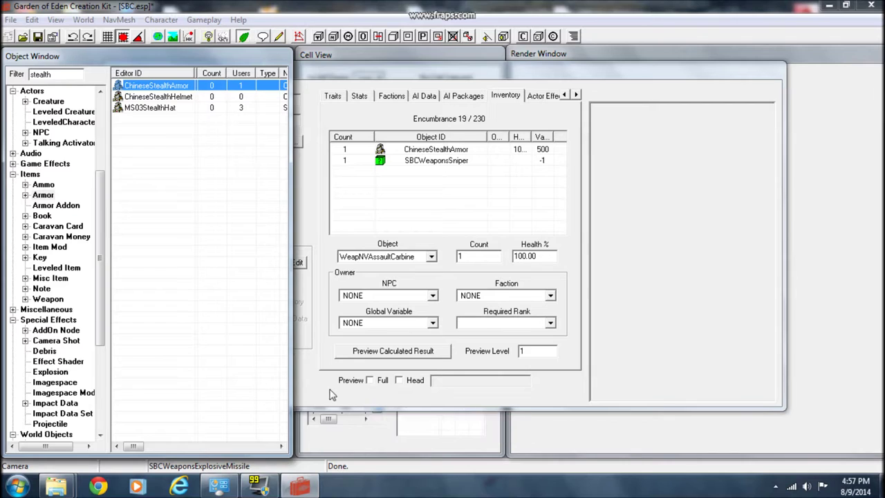
Step: Show the full-body preview of SBCTrooperSniper and save the NPC
left_click(354, 388)
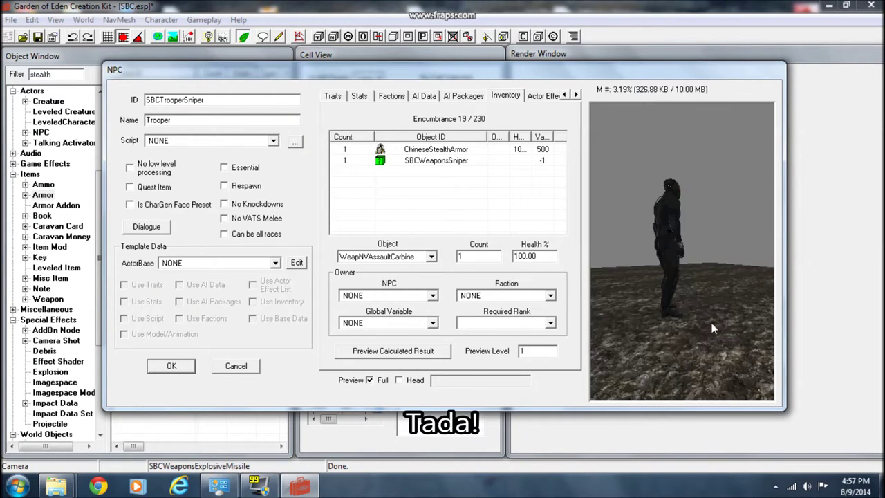
left_click(172, 366)
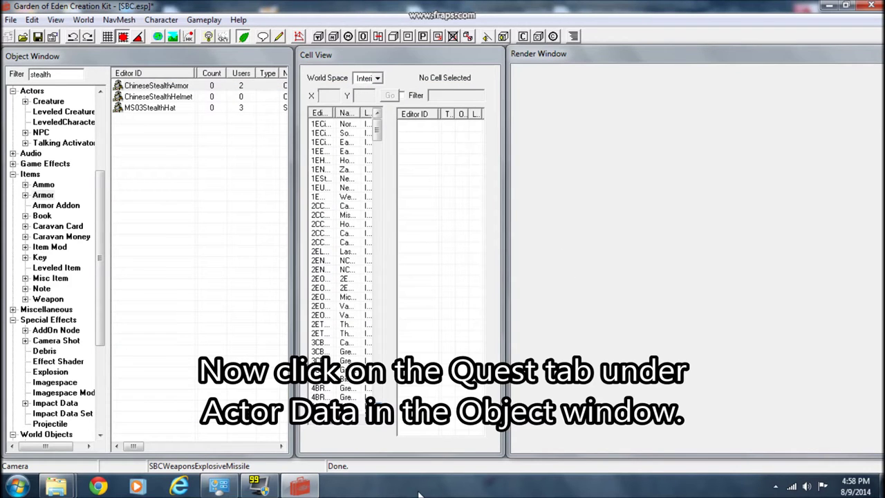
Step: Filter the quests by sbc and open the topics of the SBCTrooperTemplateCommand quest
type("sbc")
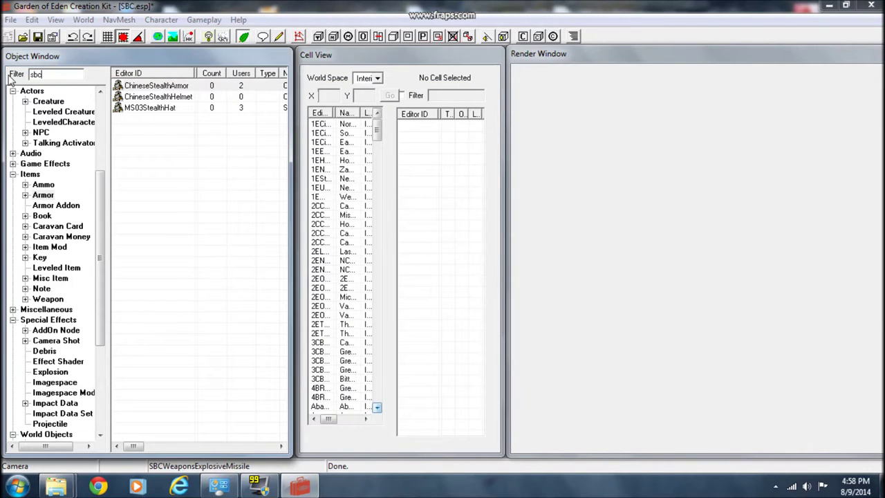
scroll(86, 171, "up", 4)
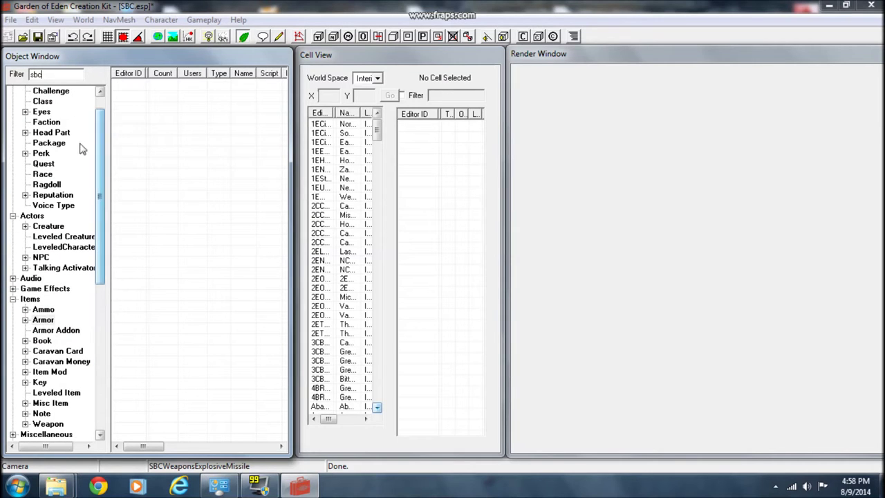
left_click(44, 164)
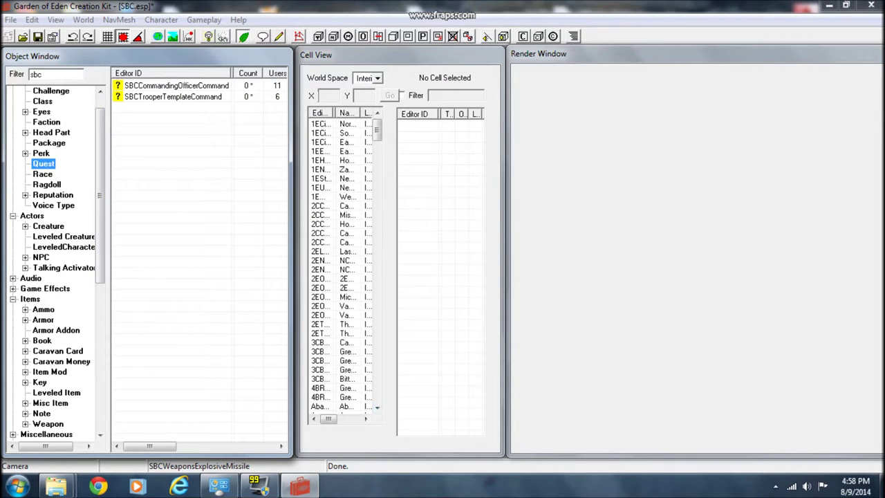
double_click(191, 97)
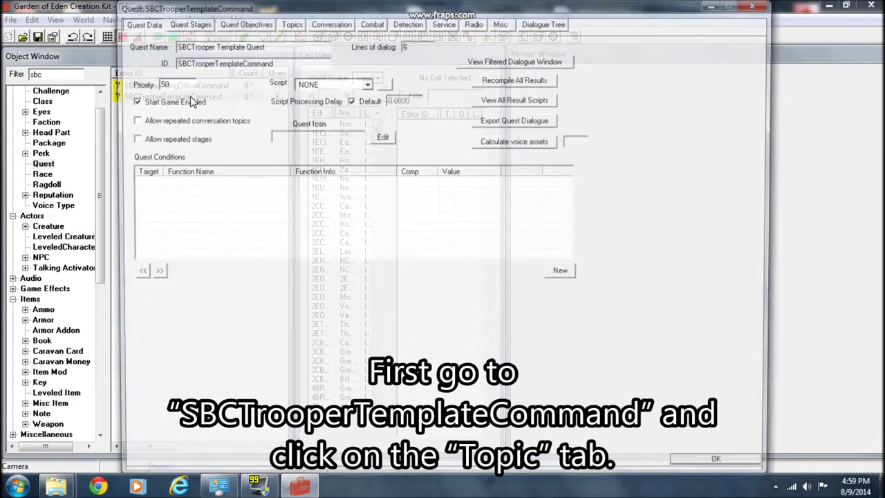
left_click(289, 22)
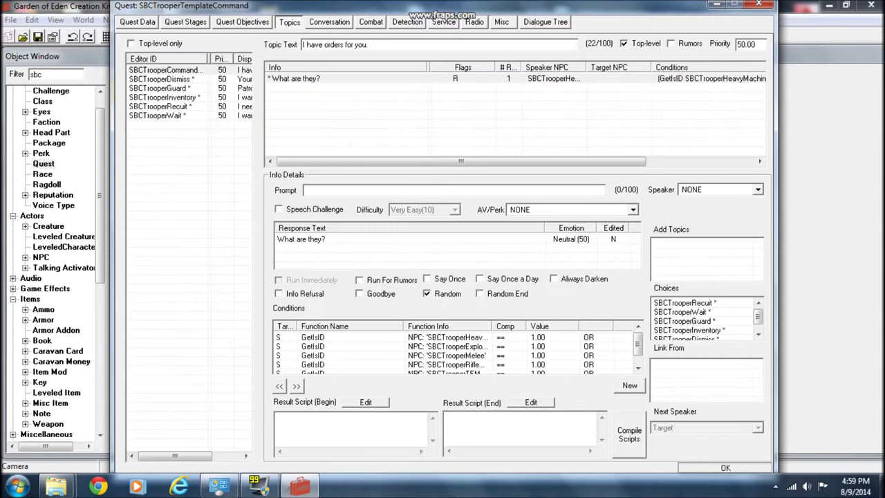
Step: Add a GetIsID condition for SBCTrooperSniper with OR to the "What are they?" response and save the quest
right_click(388, 357)
left_click(390, 368)
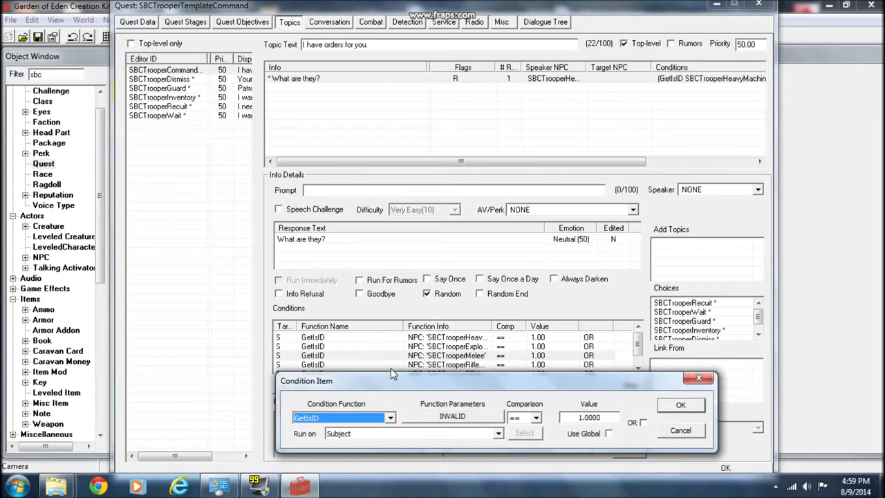
left_click(427, 420)
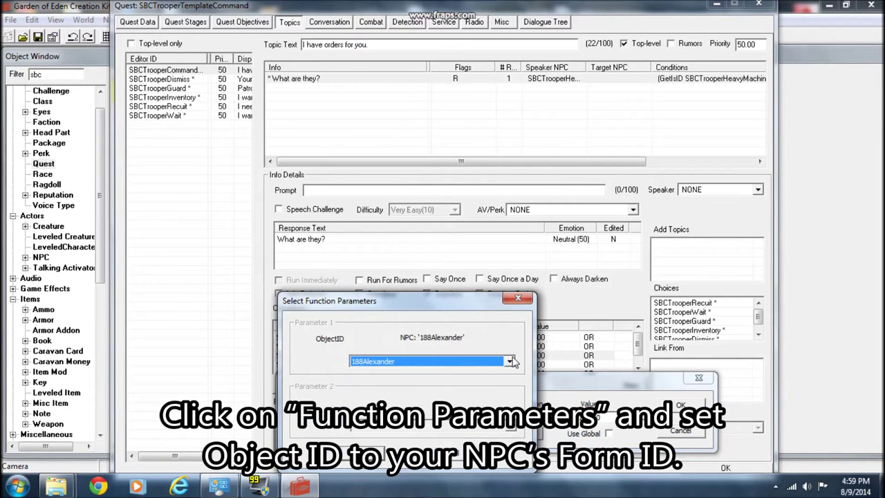
left_click(509, 361)
type("SBCCommandingOfficer")
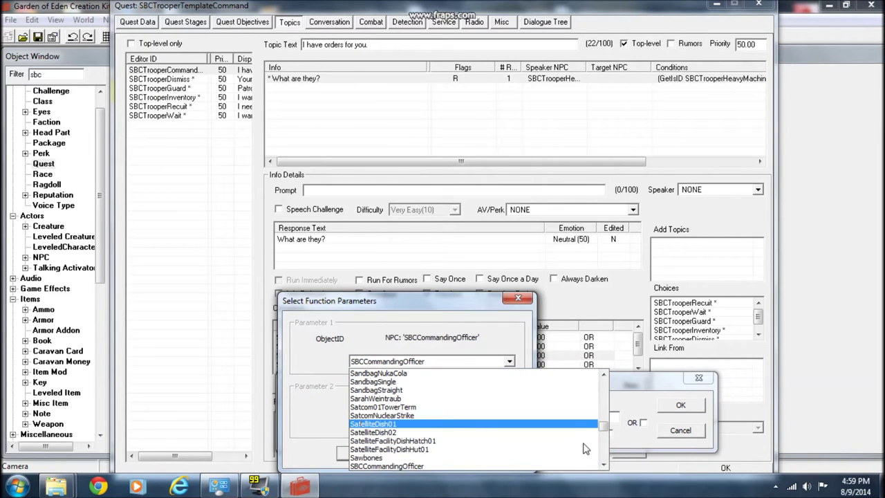
scroll(553, 443, "down", 2)
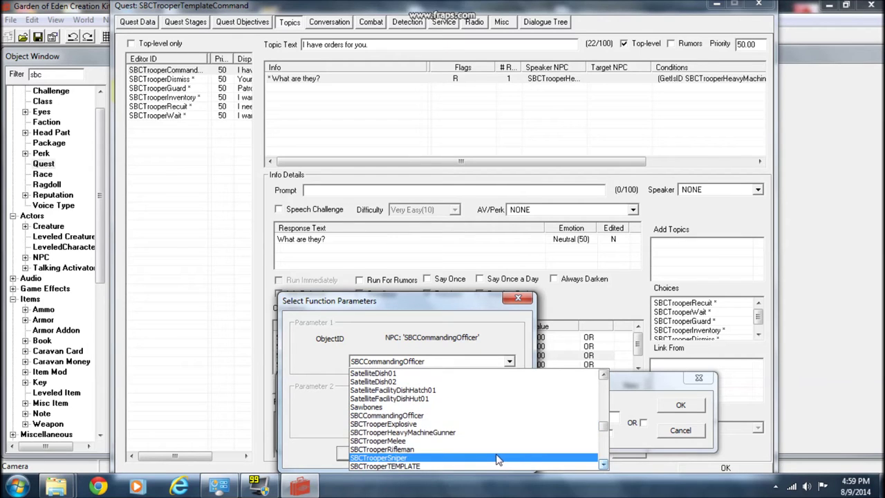
left_click(498, 459)
left_click(350, 459)
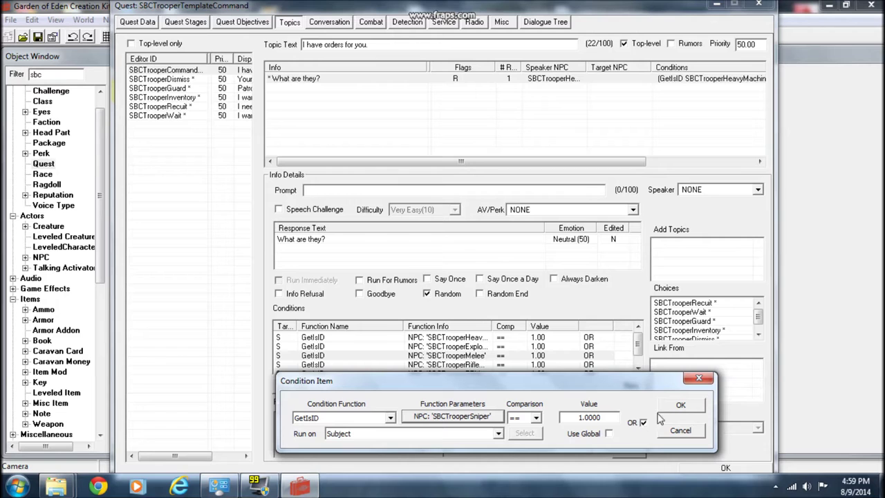
left_click(678, 407)
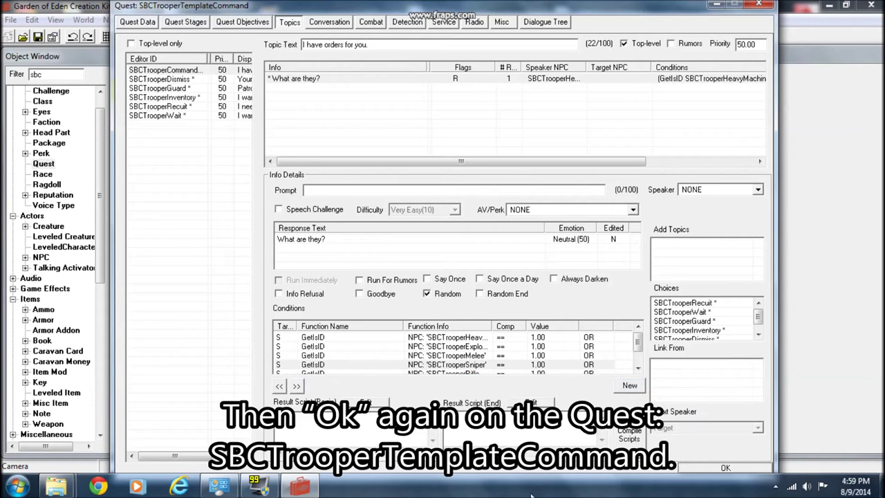
left_click(695, 469)
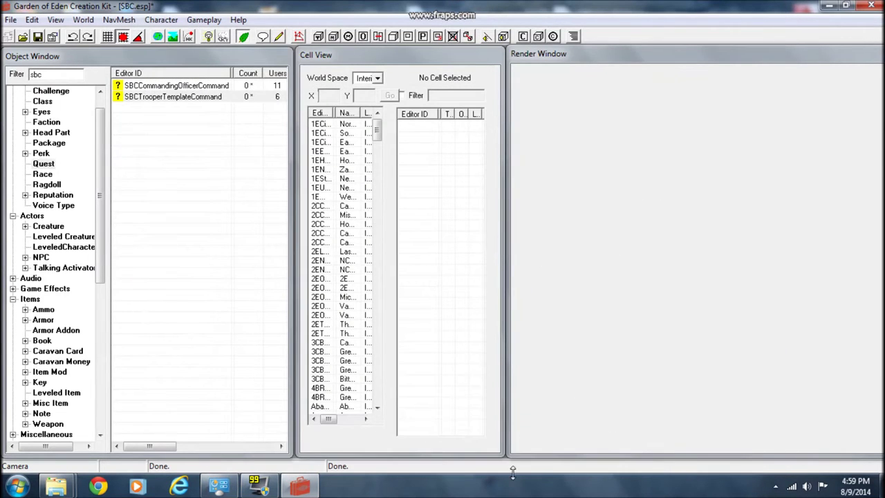
Step: Open the topics of the SBCCommandingOfficerCommand quest and add a new topic with the ID SBCRecruitTrooperSniper
double_click(199, 86)
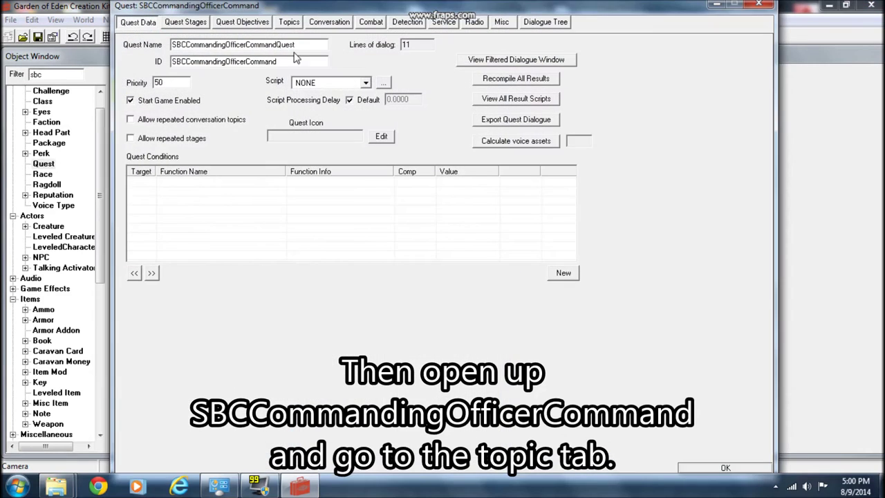
left_click(289, 22)
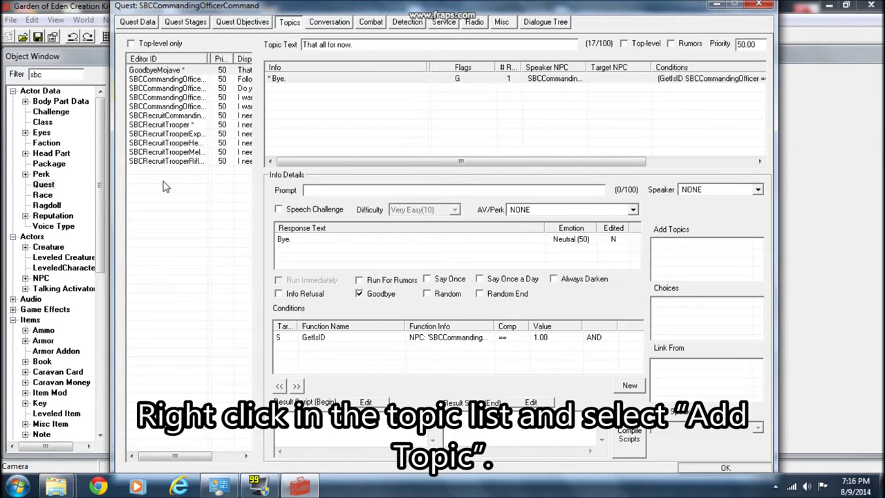
right_click(165, 184)
left_click(181, 191)
right_click(419, 263)
left_click(432, 269)
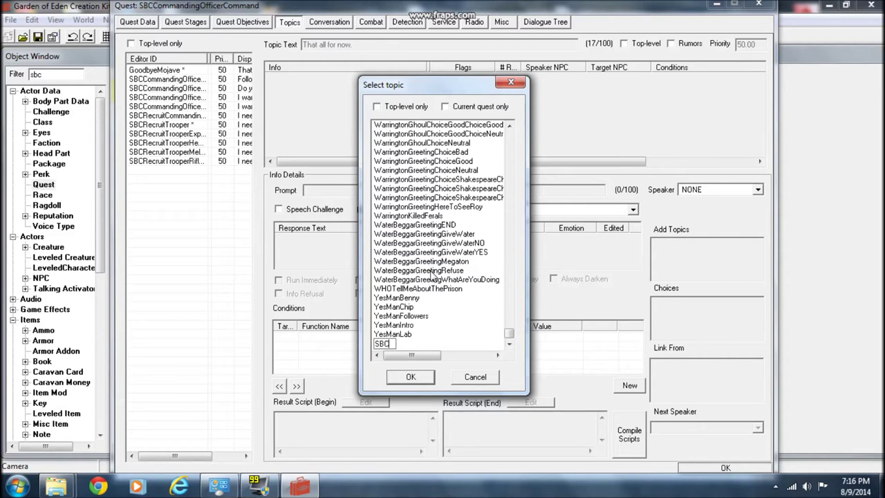
type("SBCRecruitTrooperSniper")
left_click(424, 381)
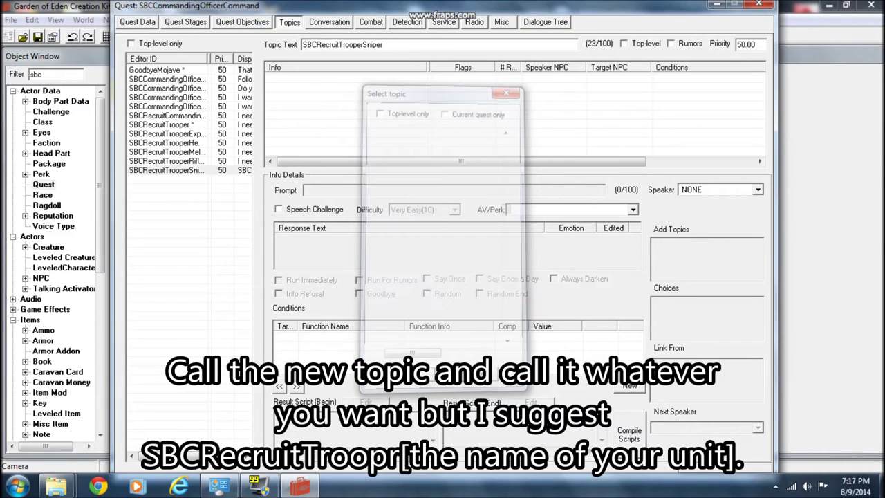
Step: Set the topic text of SBCRecruitTrooperSniper to "I need a sniper." and ignore the spelling suggestion
double_click(342, 44)
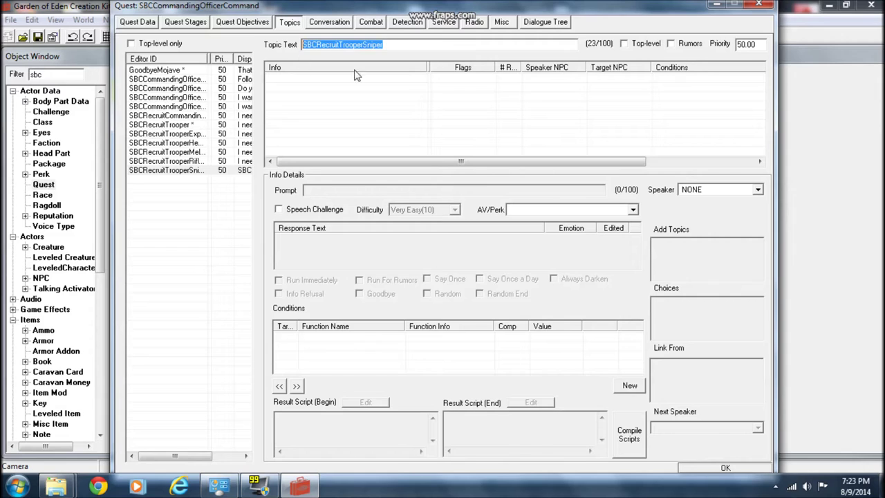
type("I need a ")
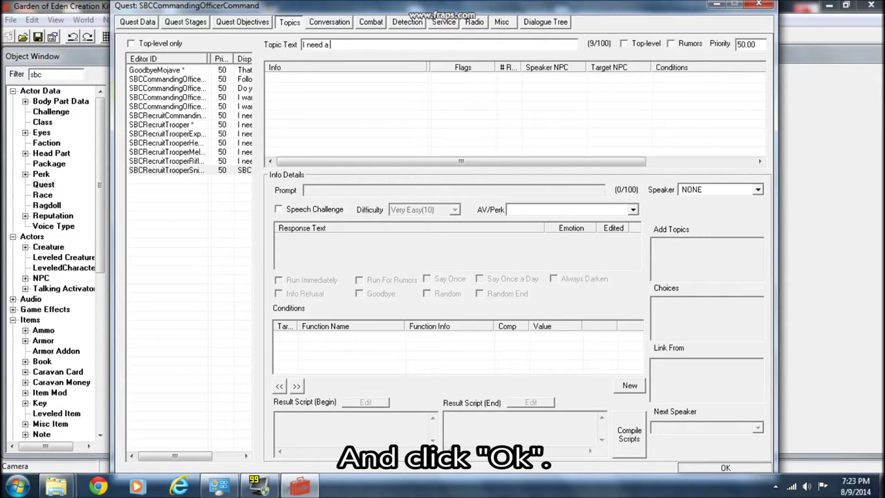
type("sniper.")
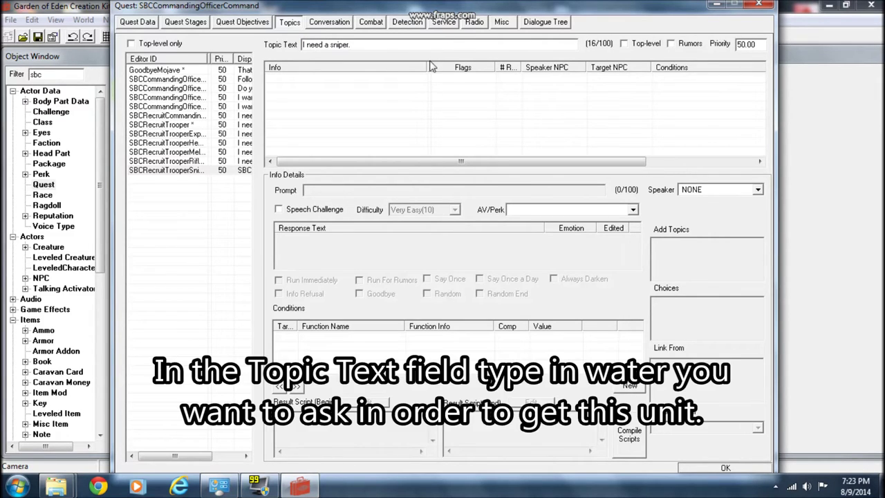
key("Return")
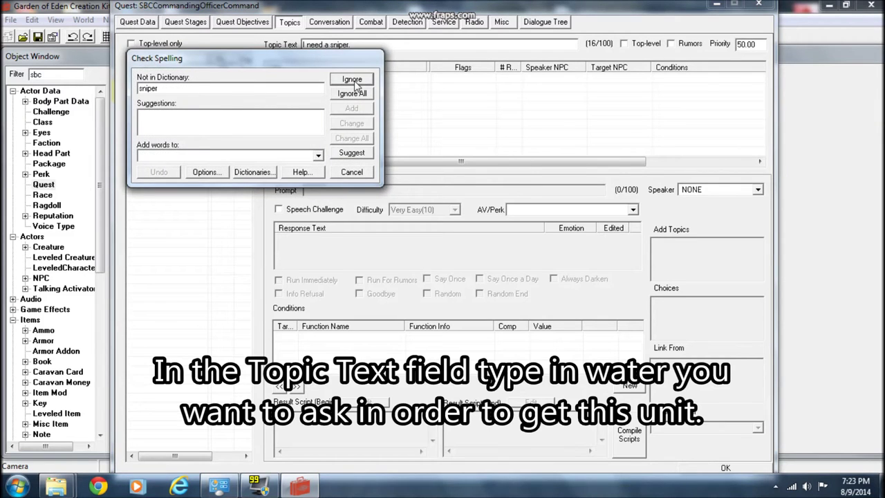
left_click(352, 80)
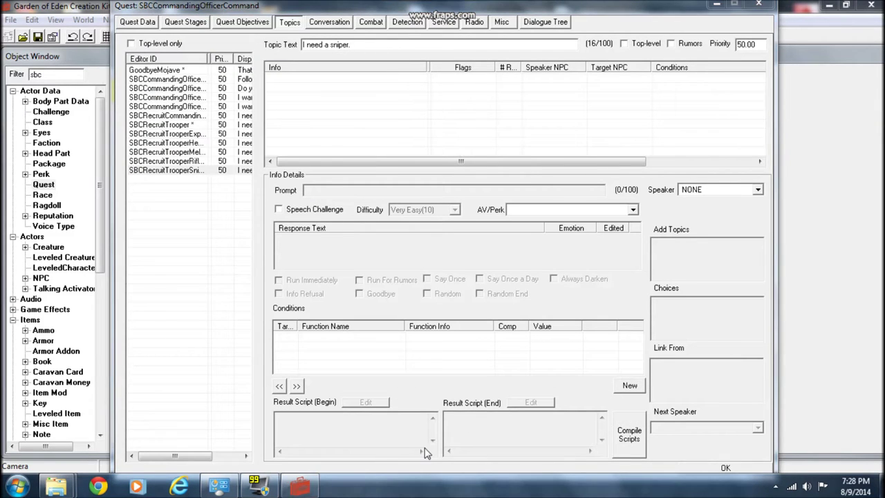
Step: Copy the response text "Ok they're on their way, need anything else?" from the "I need a rifleman." topic
left_click(201, 162)
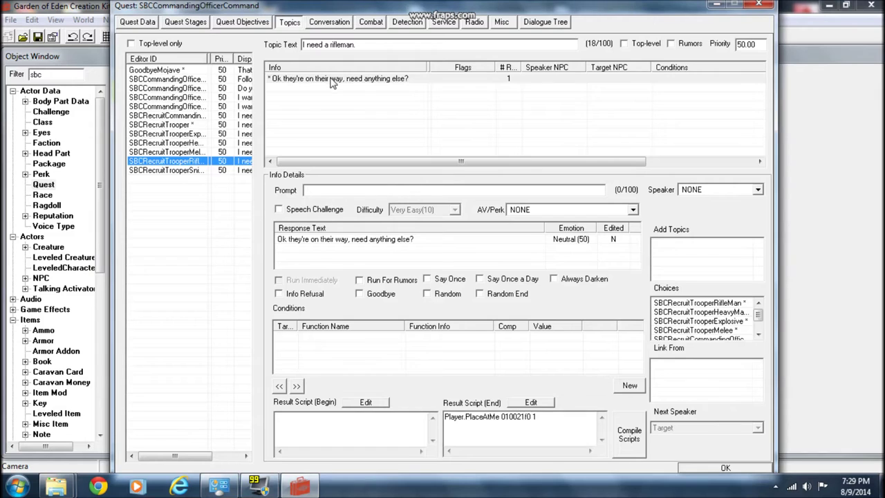
double_click(332, 81)
right_click(502, 62)
left_click(540, 107)
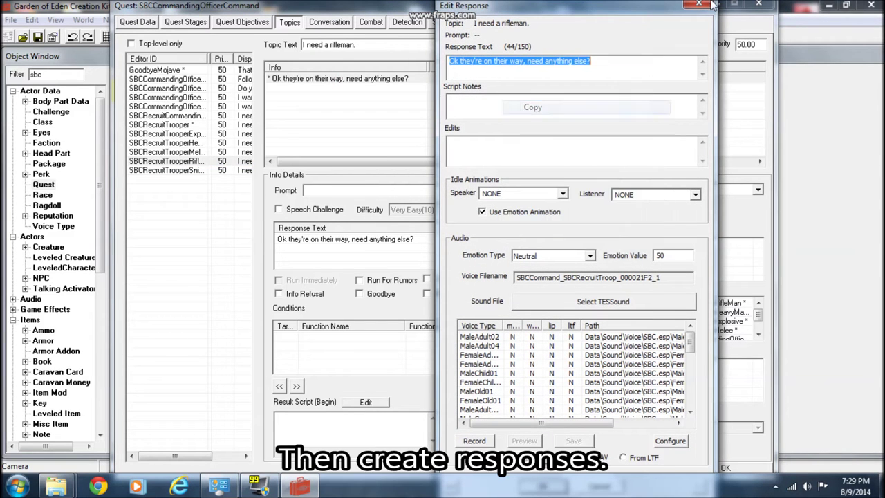
left_click(713, 6)
Step: Create a new response in the SBCRecruitTrooperSniper topic with the copied text "Ok they're on their way, need anything else?"
left_click(187, 170)
right_click(310, 110)
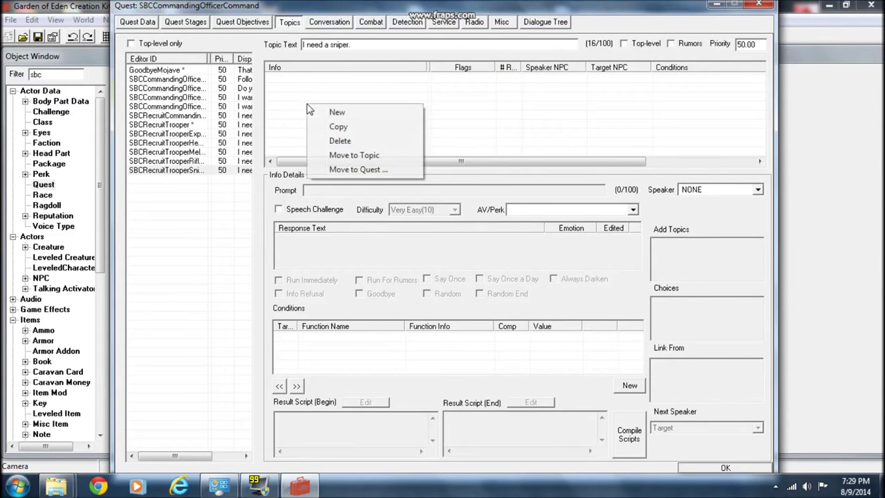
left_click(337, 112)
right_click(462, 63)
left_click(491, 119)
key("Return")
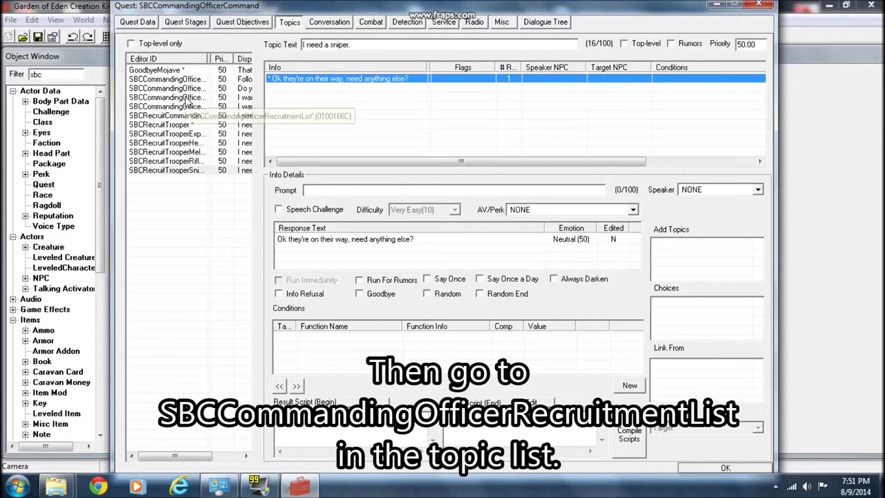
Step: Remove GoodbyeMojave from the choices of the SBCCommandingOfficerRecruitmentList topic
left_click(185, 99)
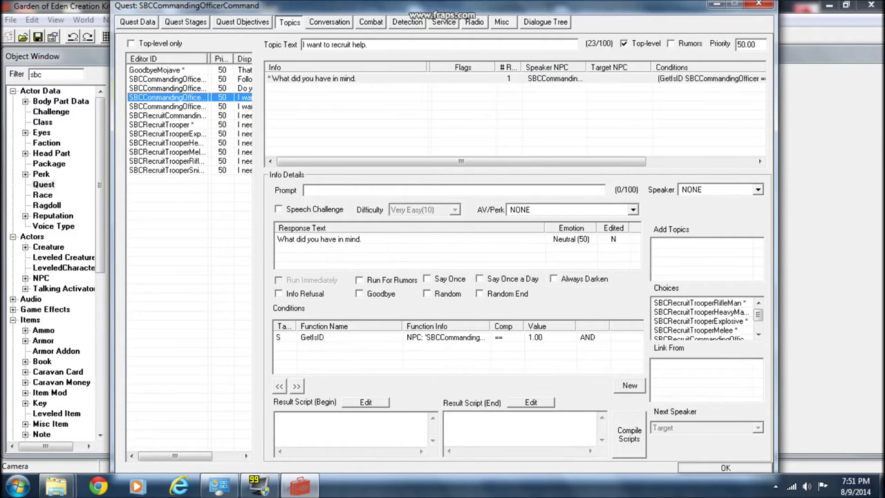
scroll(759, 315, "down", 2)
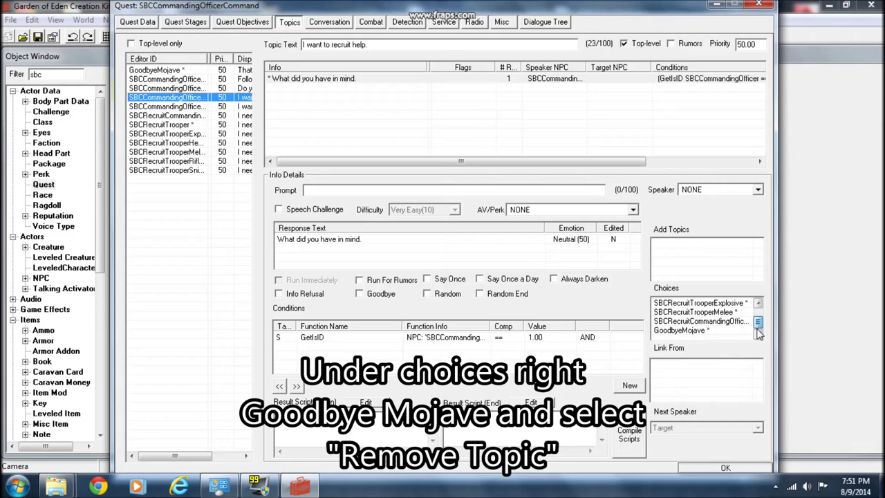
right_click(697, 331)
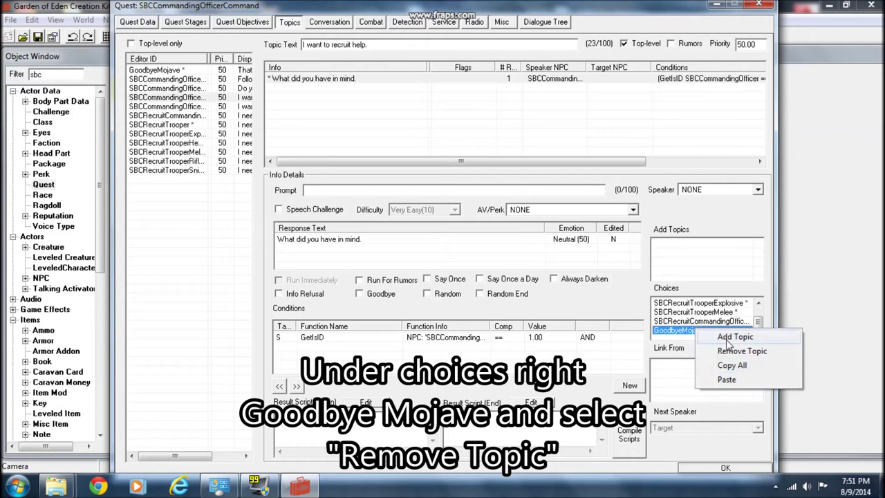
left_click(743, 351)
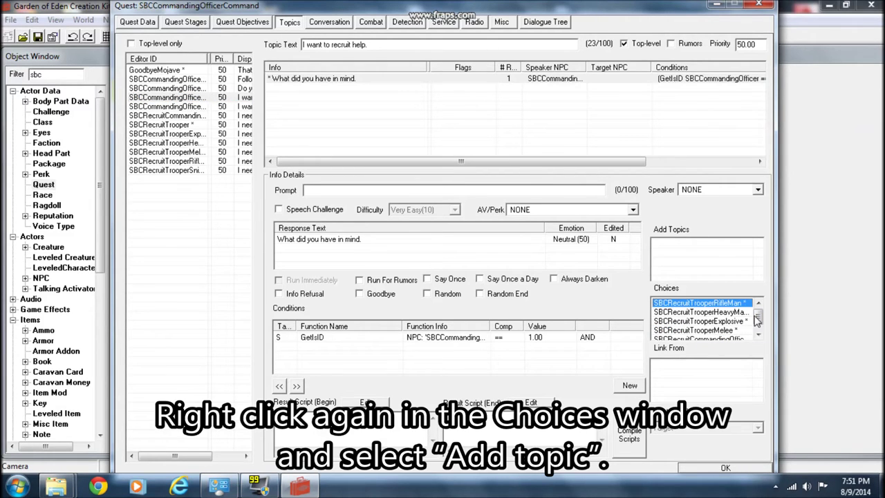
Step: Add the SBCRecruitTrooperSniper topic to the choices of the "I want to recruit help." topic
scroll(713, 321, "down", 2)
right_click(708, 339)
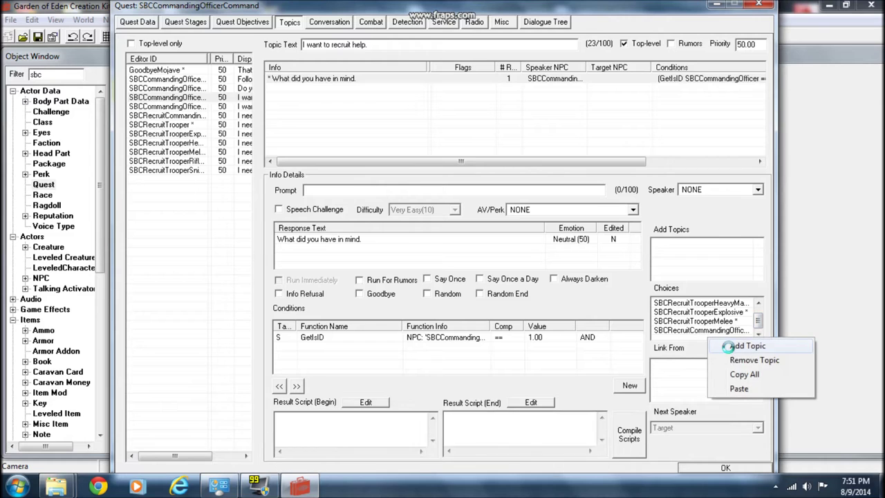
left_click(735, 345)
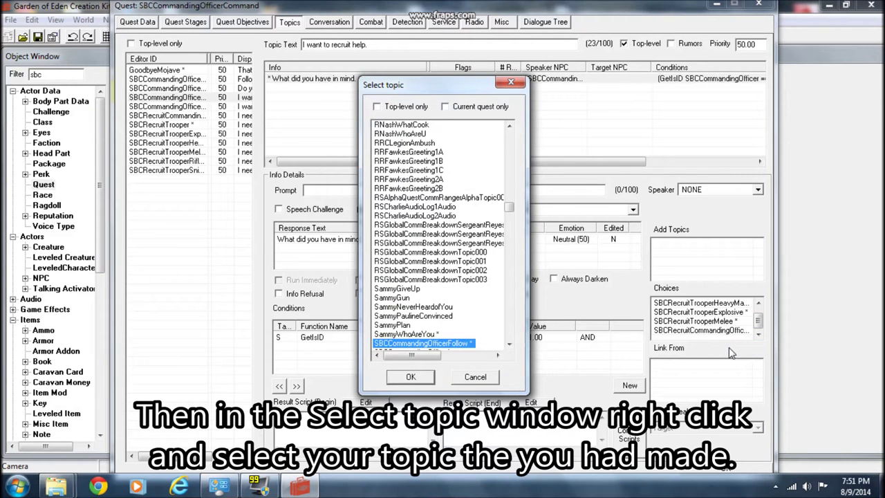
scroll(729, 353, "down", 2)
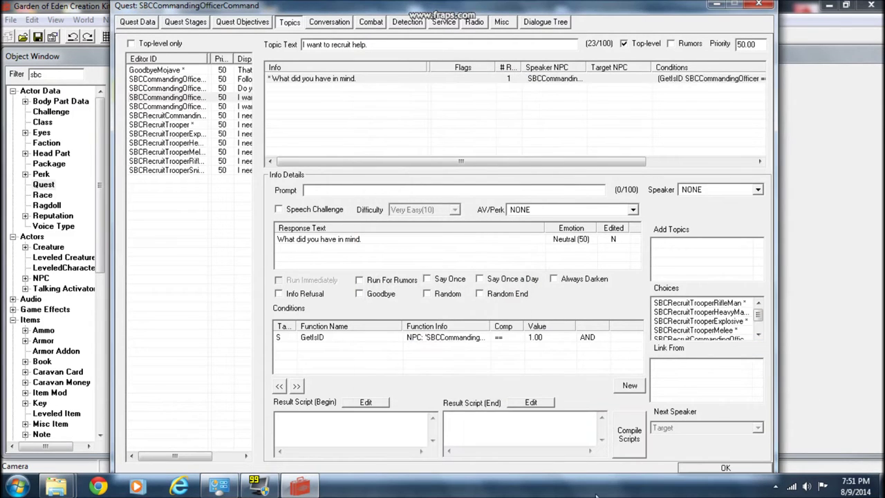
Step: Add the GoodbyeMojave topic back at the end of the recruitment choices and copy the entire choice list
scroll(755, 337, "down", 2)
right_click(725, 338)
left_click(728, 346)
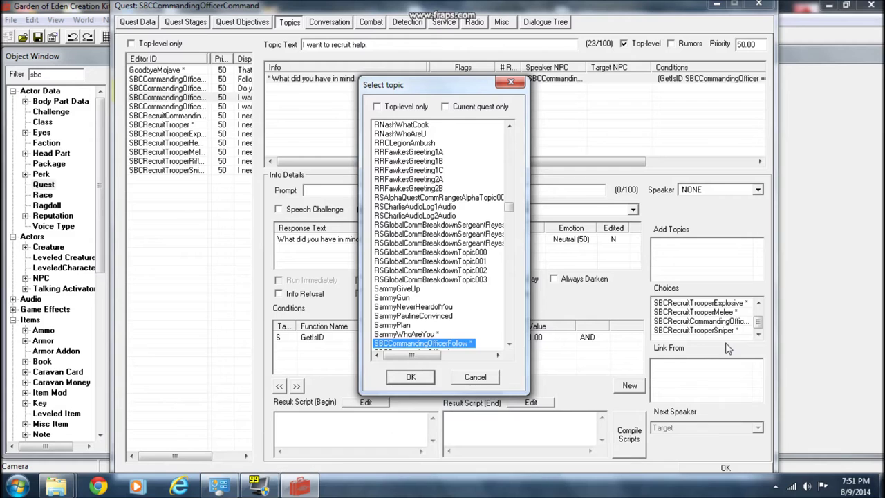
type("goodbye")
key("Return")
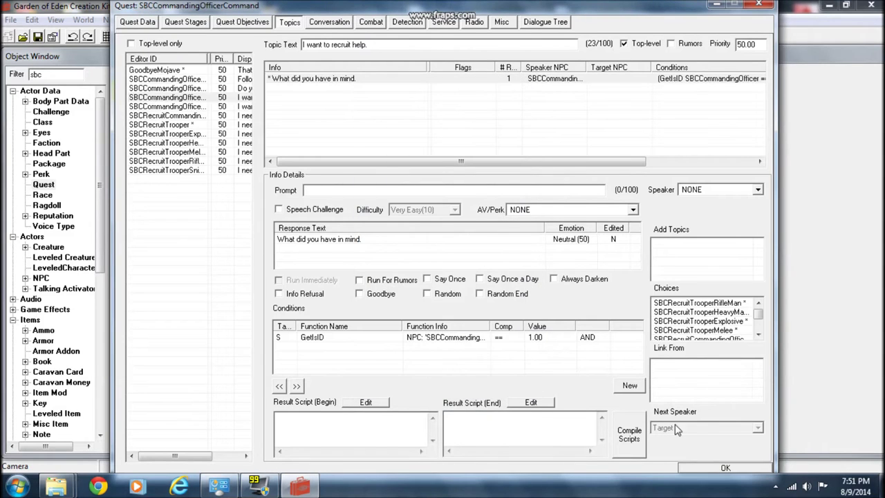
right_click(666, 321)
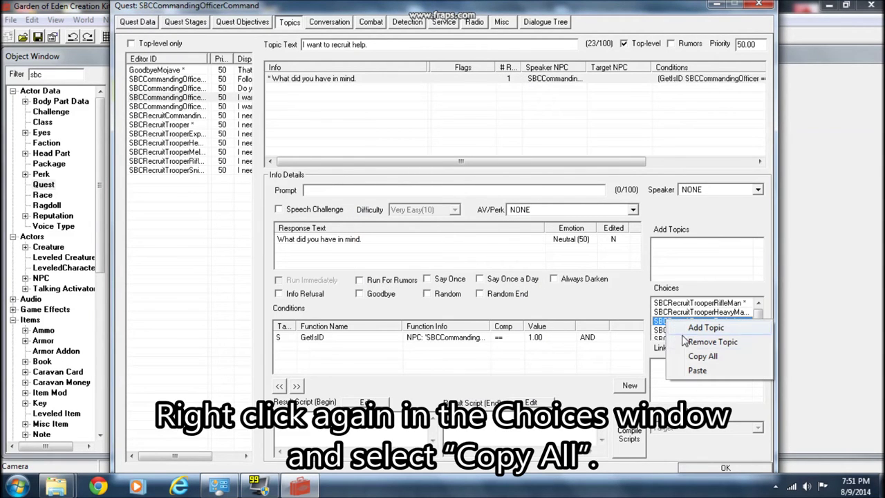
left_click(692, 357)
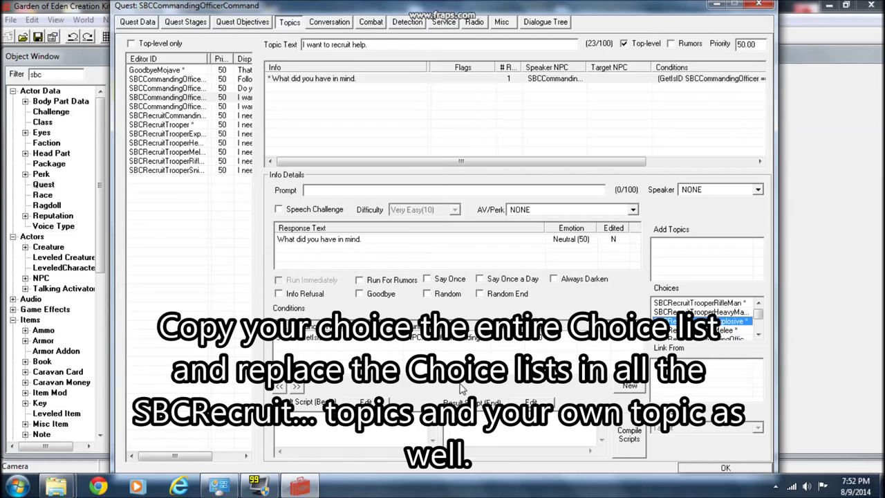
Step: Replace all choices of the "I need another Commanding Officer." topic with the copied choice list
left_click(196, 115)
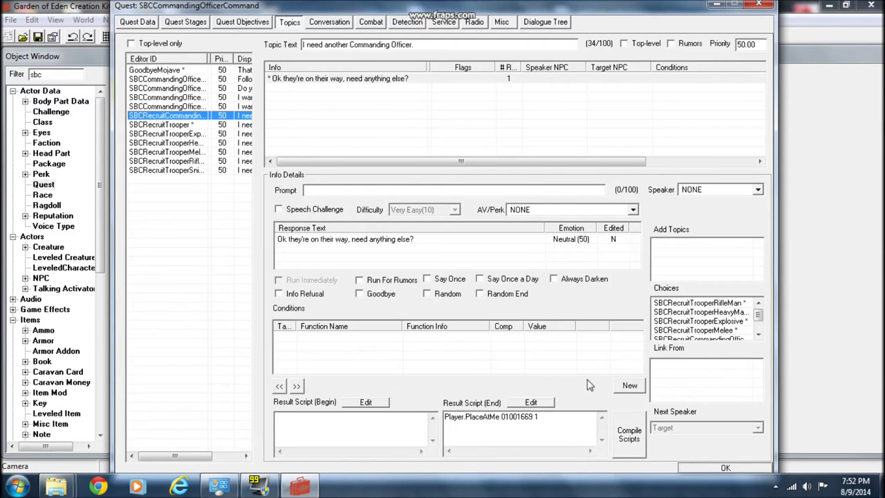
right_click(677, 305)
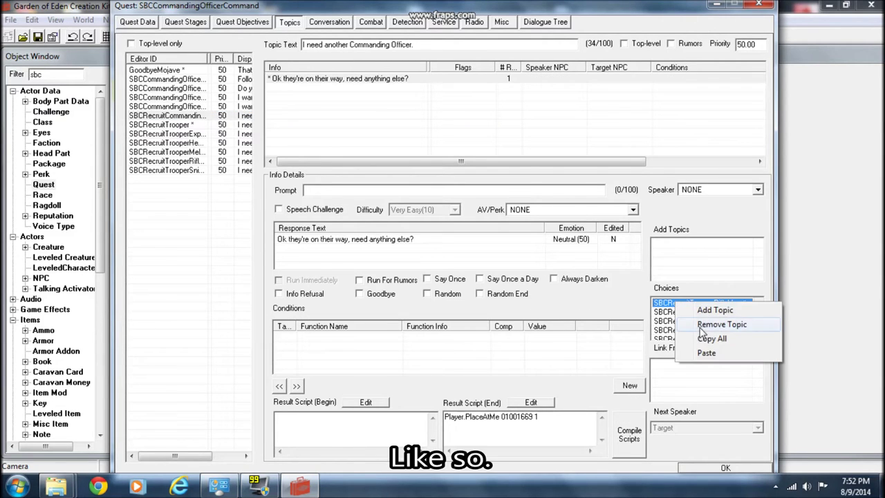
left_click(717, 356)
right_click(688, 306)
left_click(719, 330)
right_click(695, 305)
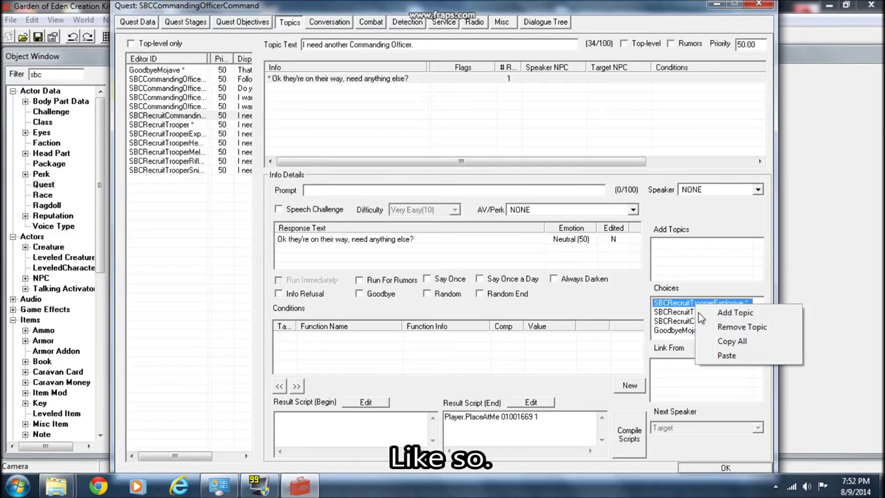
left_click(715, 328)
right_click(690, 305)
left_click(719, 325)
right_click(693, 303)
left_click(719, 325)
right_click(690, 307)
left_click(720, 325)
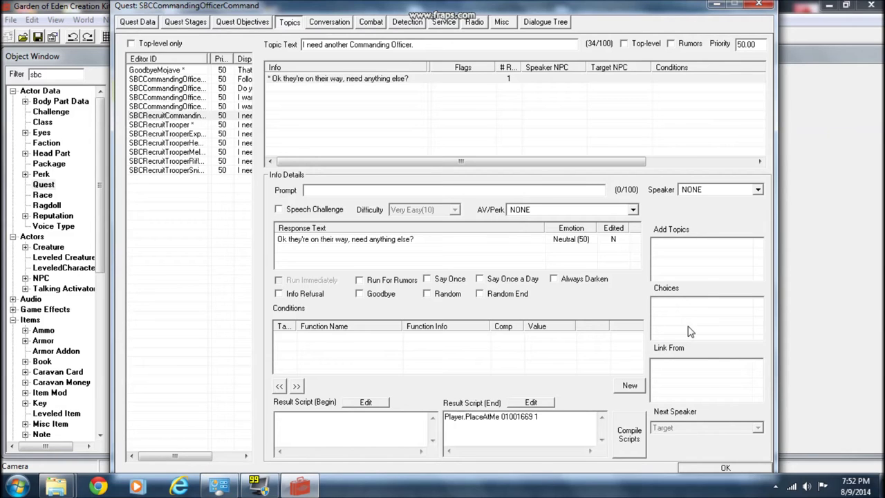
right_click(689, 328)
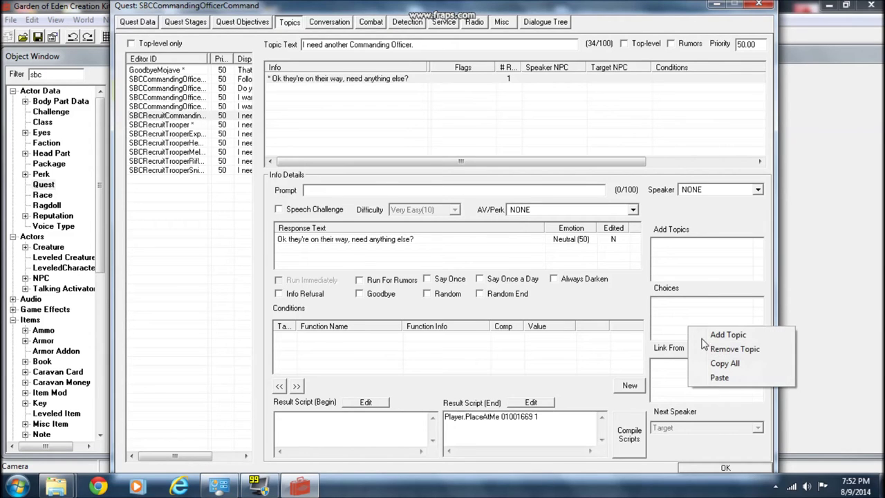
left_click(718, 378)
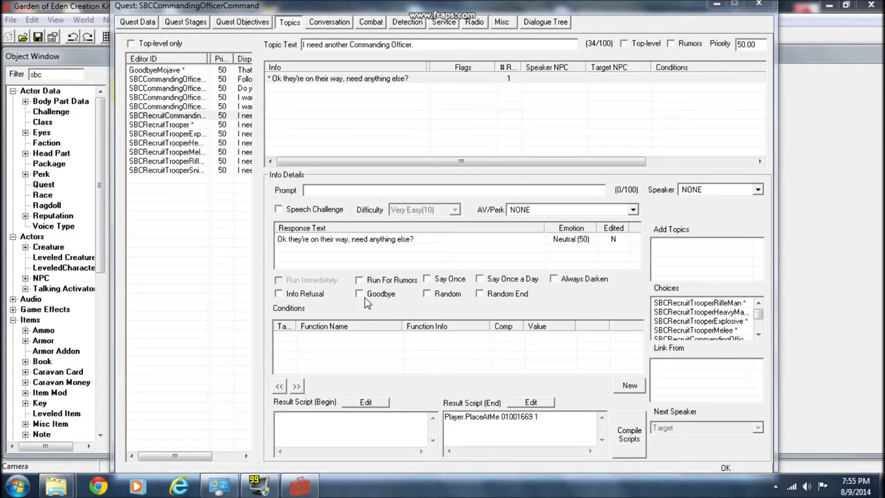
Step: Replace all choices of the "I need some explosive ordnance." topic with the copied choice list
left_click(215, 134)
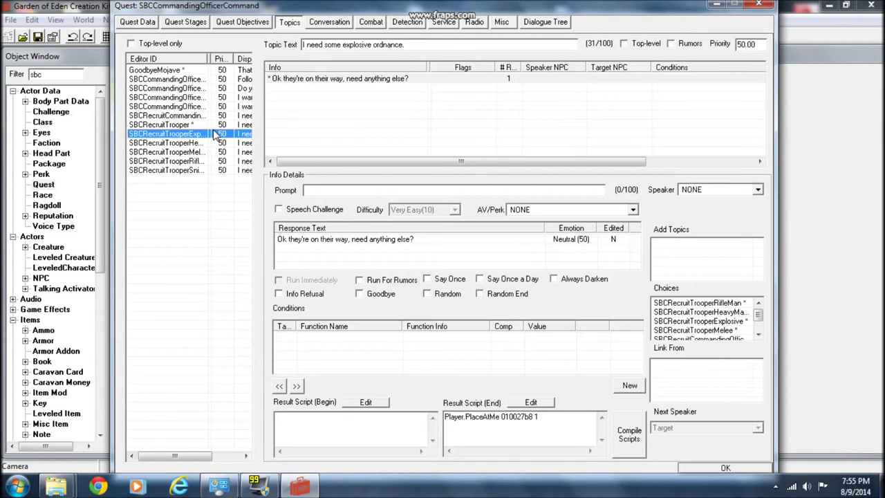
left_click(699, 303)
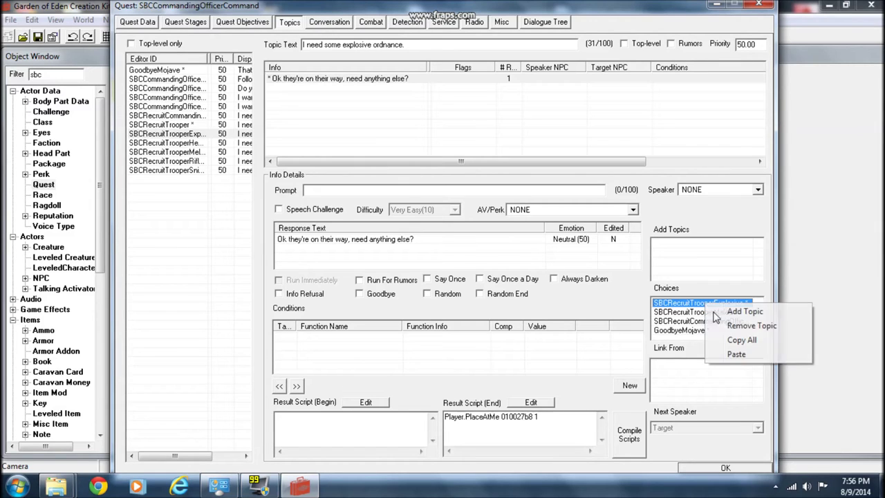
left_click(752, 325)
right_click(712, 307)
left_click(753, 325)
right_click(711, 307)
left_click(752, 326)
right_click(691, 305)
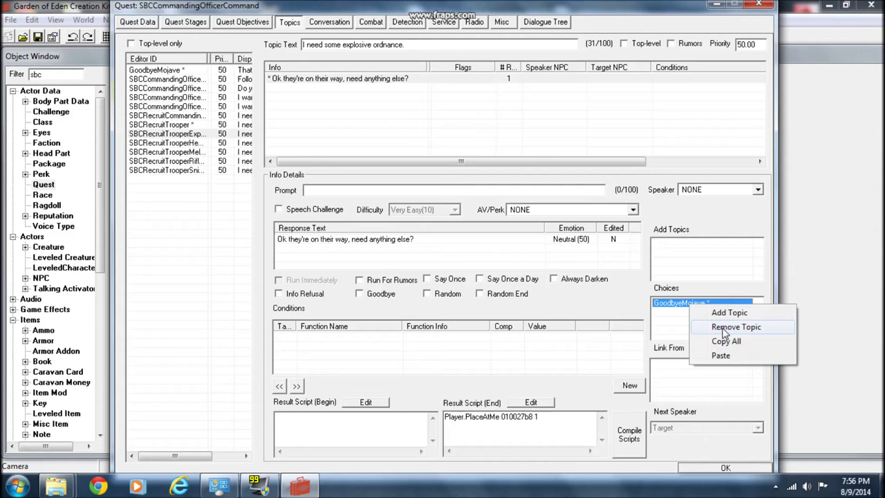
left_click(735, 327)
right_click(692, 324)
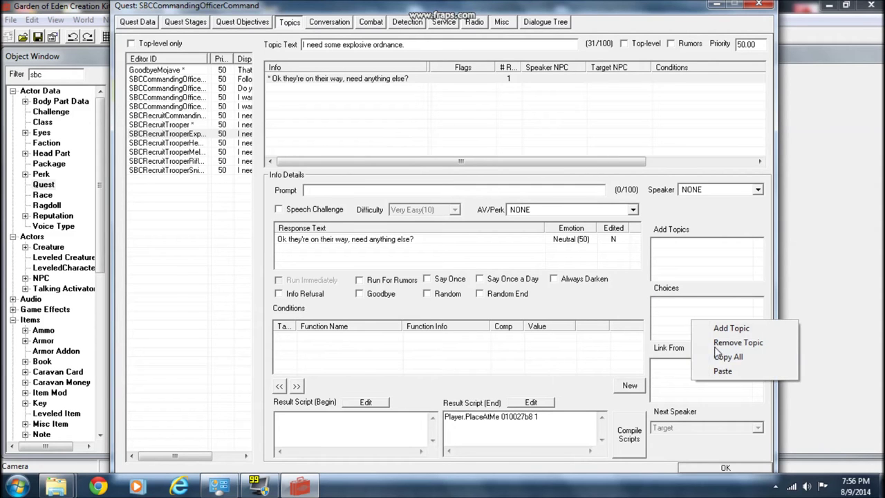
left_click(726, 373)
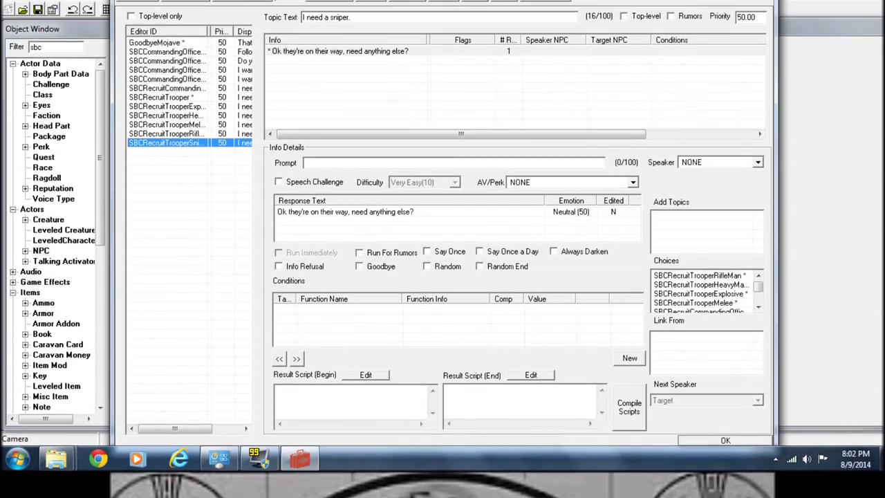
Step: Write "Player.PlaceAtMe 01004774 1" as the sniper topic's end result script, using the base ID of SBCTrooperSniper, and compile it
left_click(446, 389)
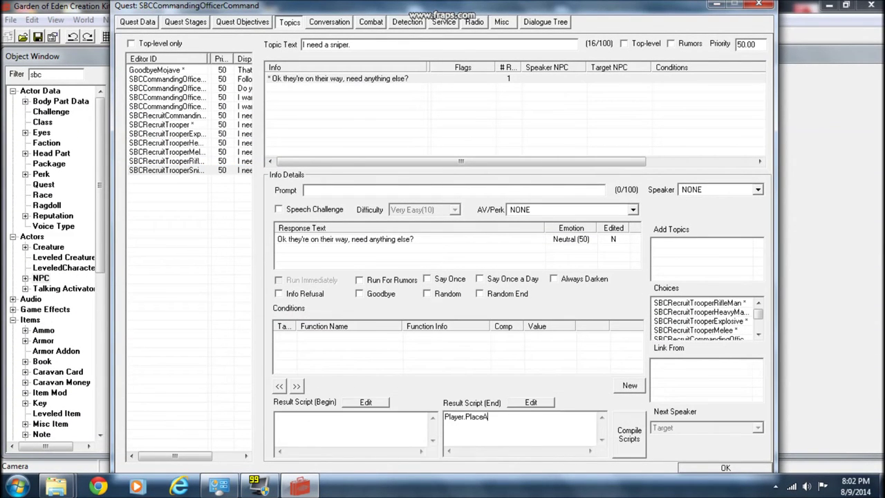
type("Me")
left_click(95, 180)
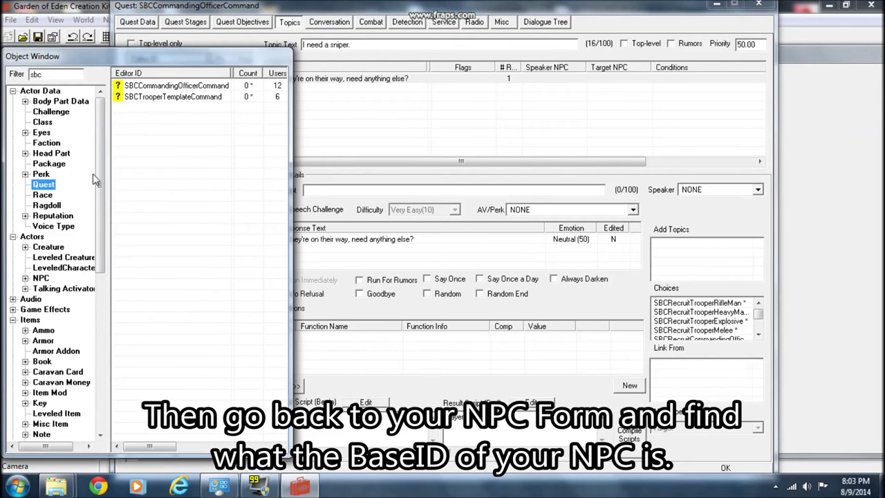
left_click(46, 280)
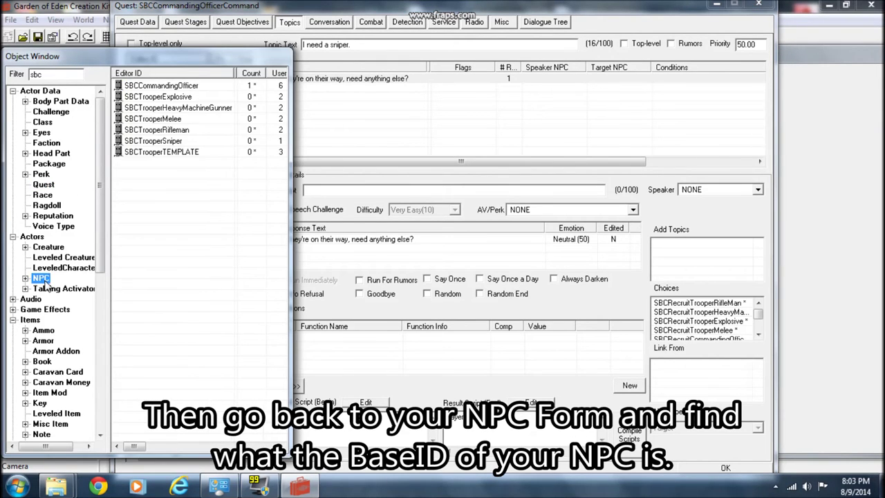
left_click(170, 141)
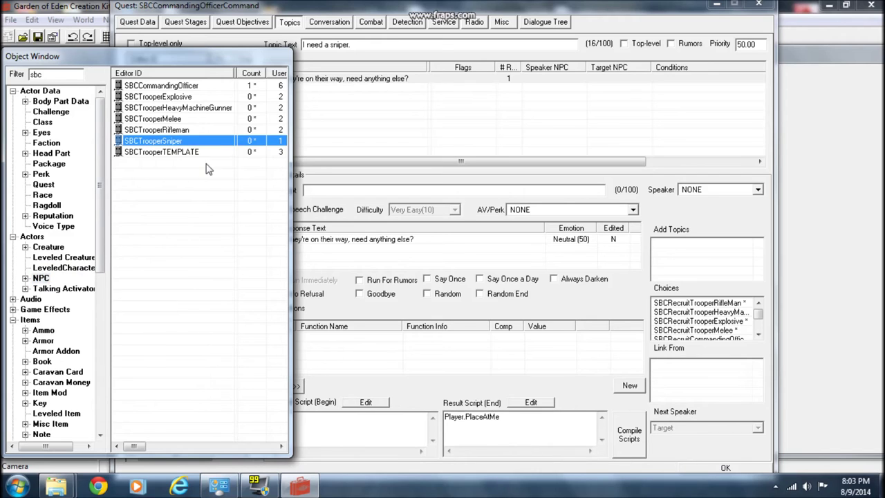
left_click(319, 257)
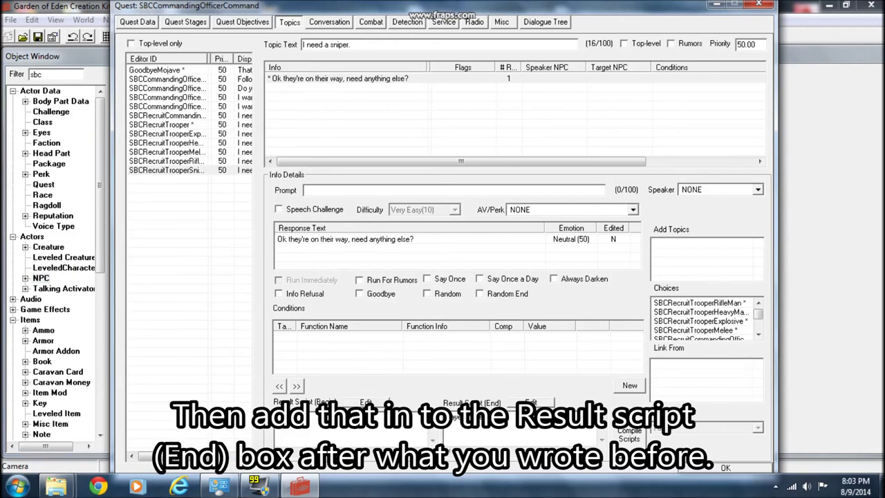
type("004774 1")
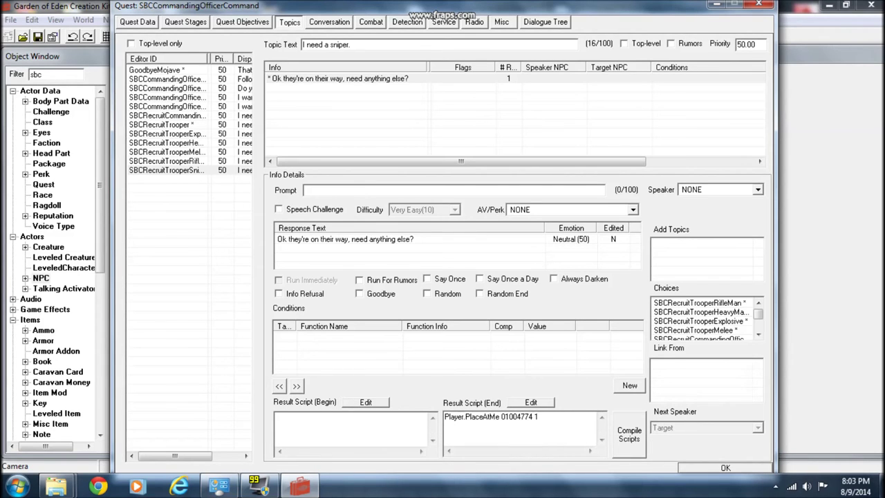
left_click(637, 433)
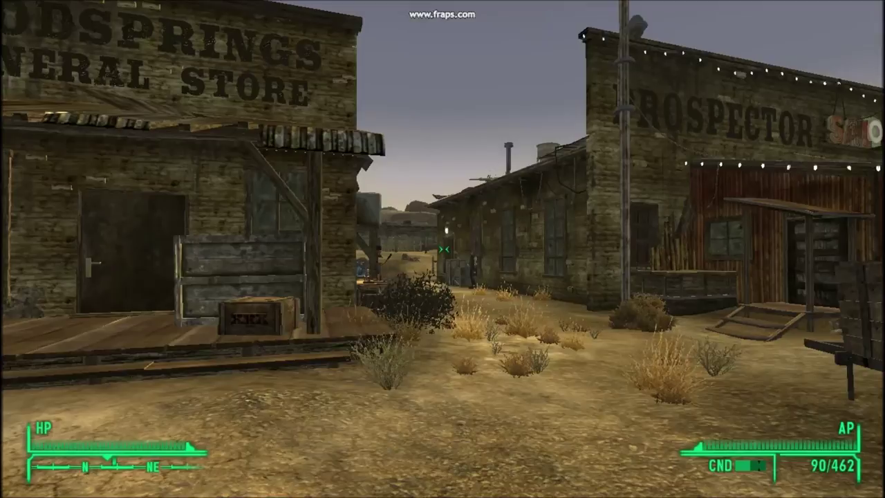
Step: Switch to Fallout: New Vegas, approach the commanding officer beside the Prospector Saloon to recruit a sniper, and talk to the recruited trooper
key("w")
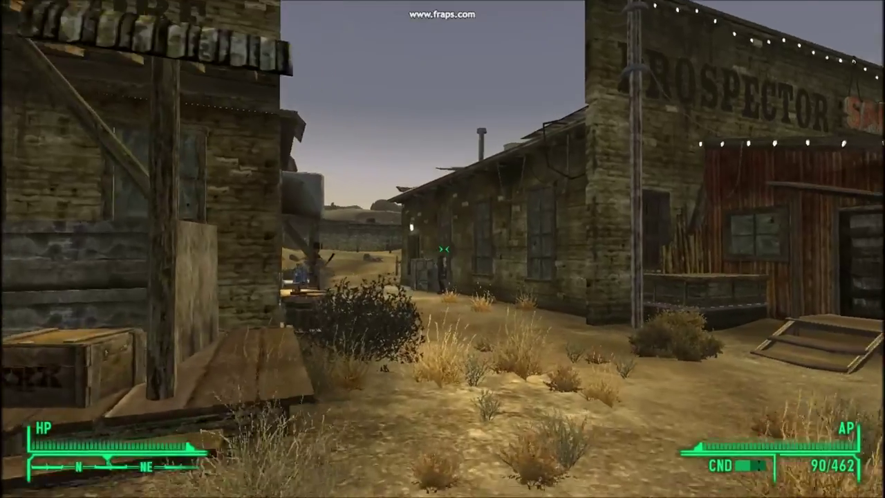
key("w")
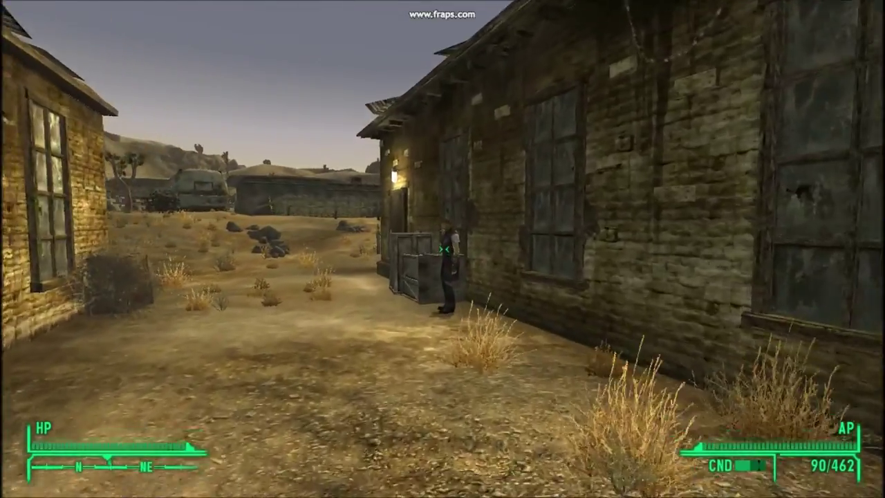
key("w")
key("e")
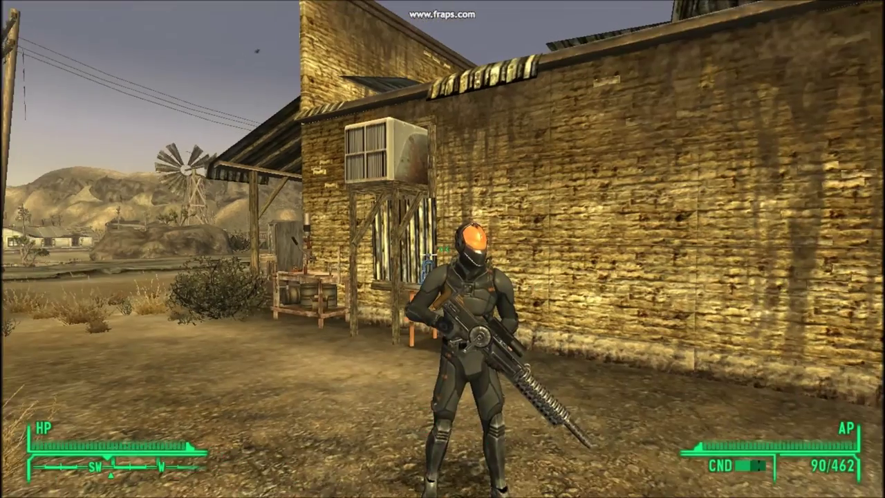
key("e")
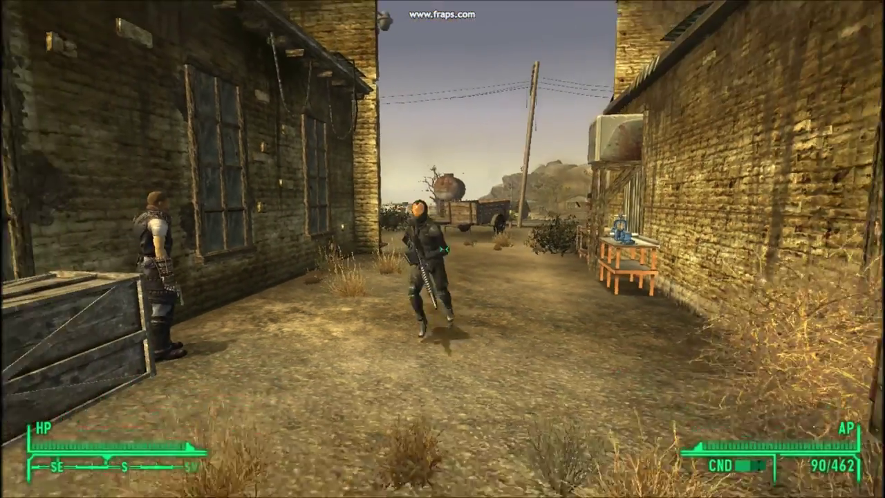
Step: Draw the weapon and shoot the recruited sniper trooper in the alley until he is dead
key("r")
left_click(443, 249)
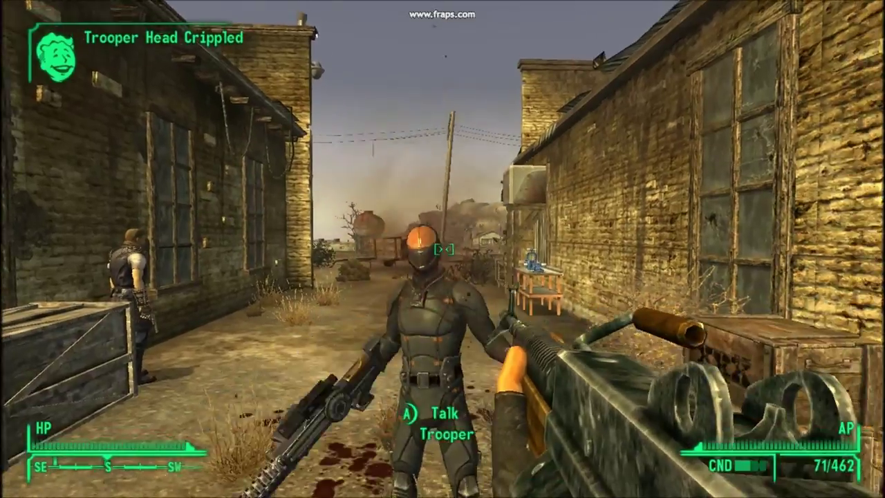
left_click(442, 249)
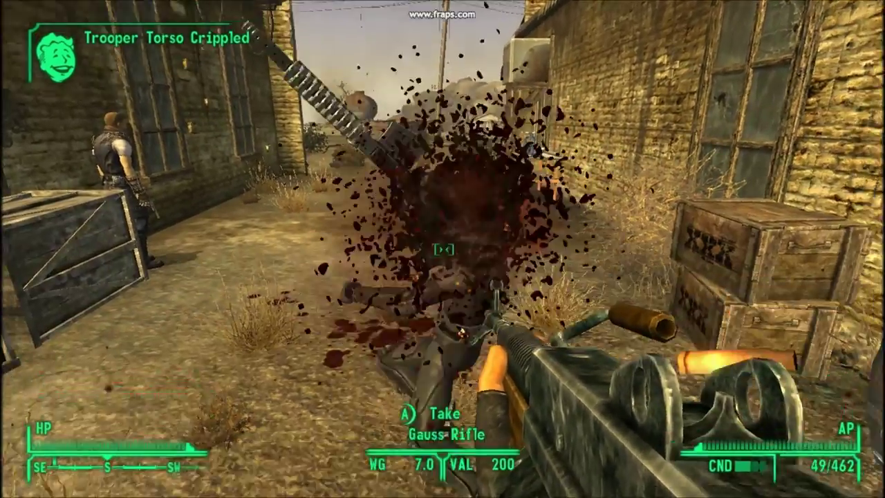
left_click(442, 249)
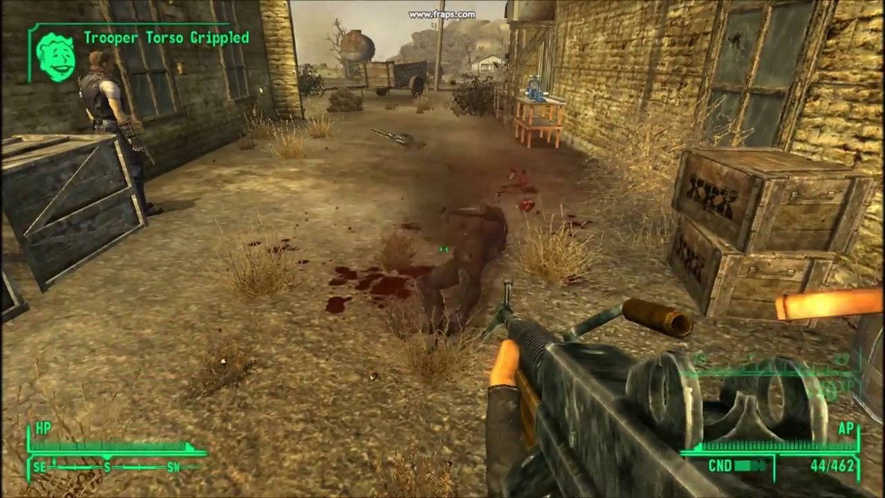